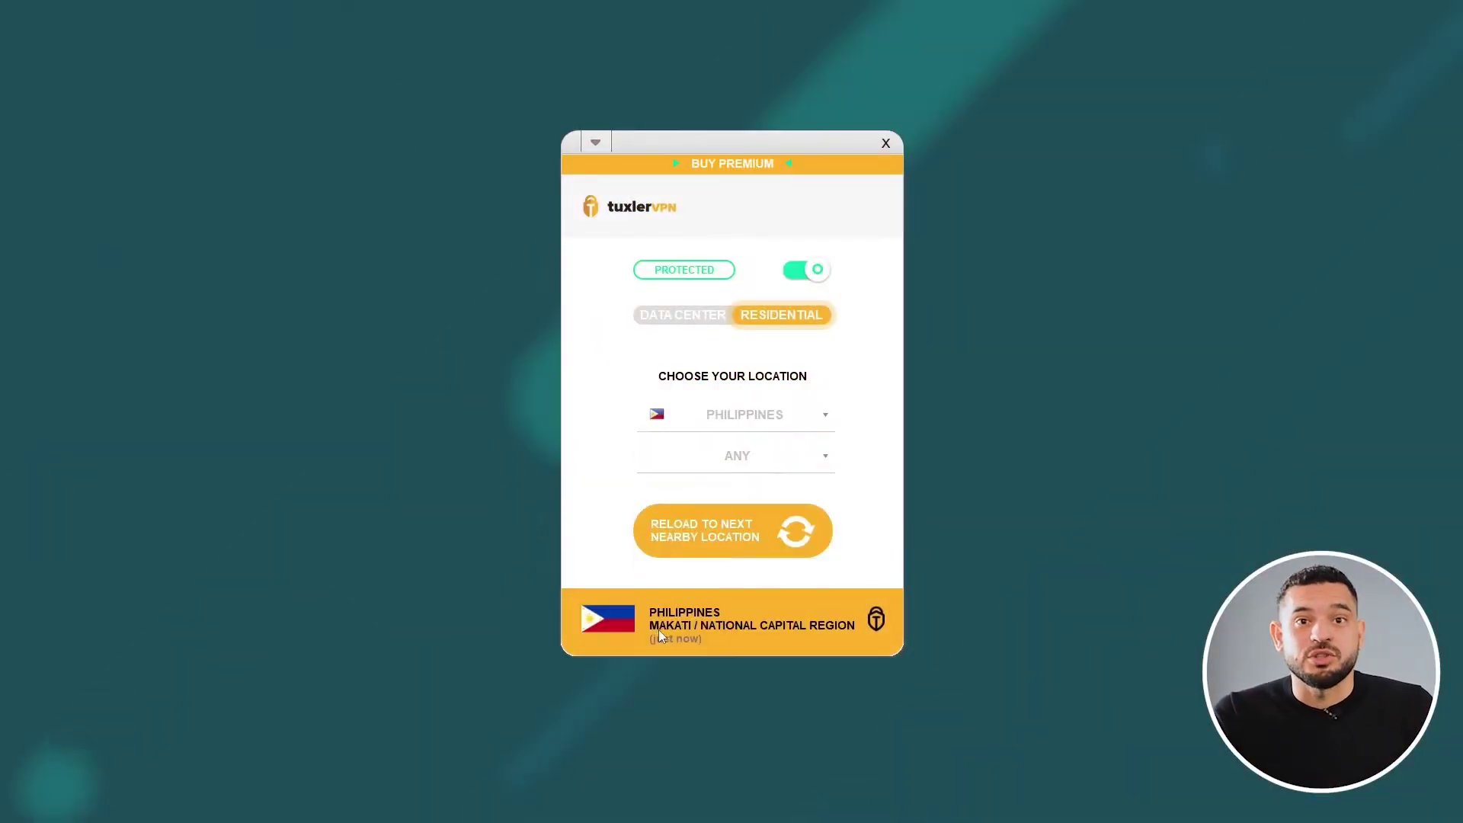
- Reload to the next nearby Philippines location several times until it exits from Panalanoy / Leyte
{"action": "left_click", "coordinate": [800, 535]}
{"action": "left_click", "coordinate": [804, 540]}
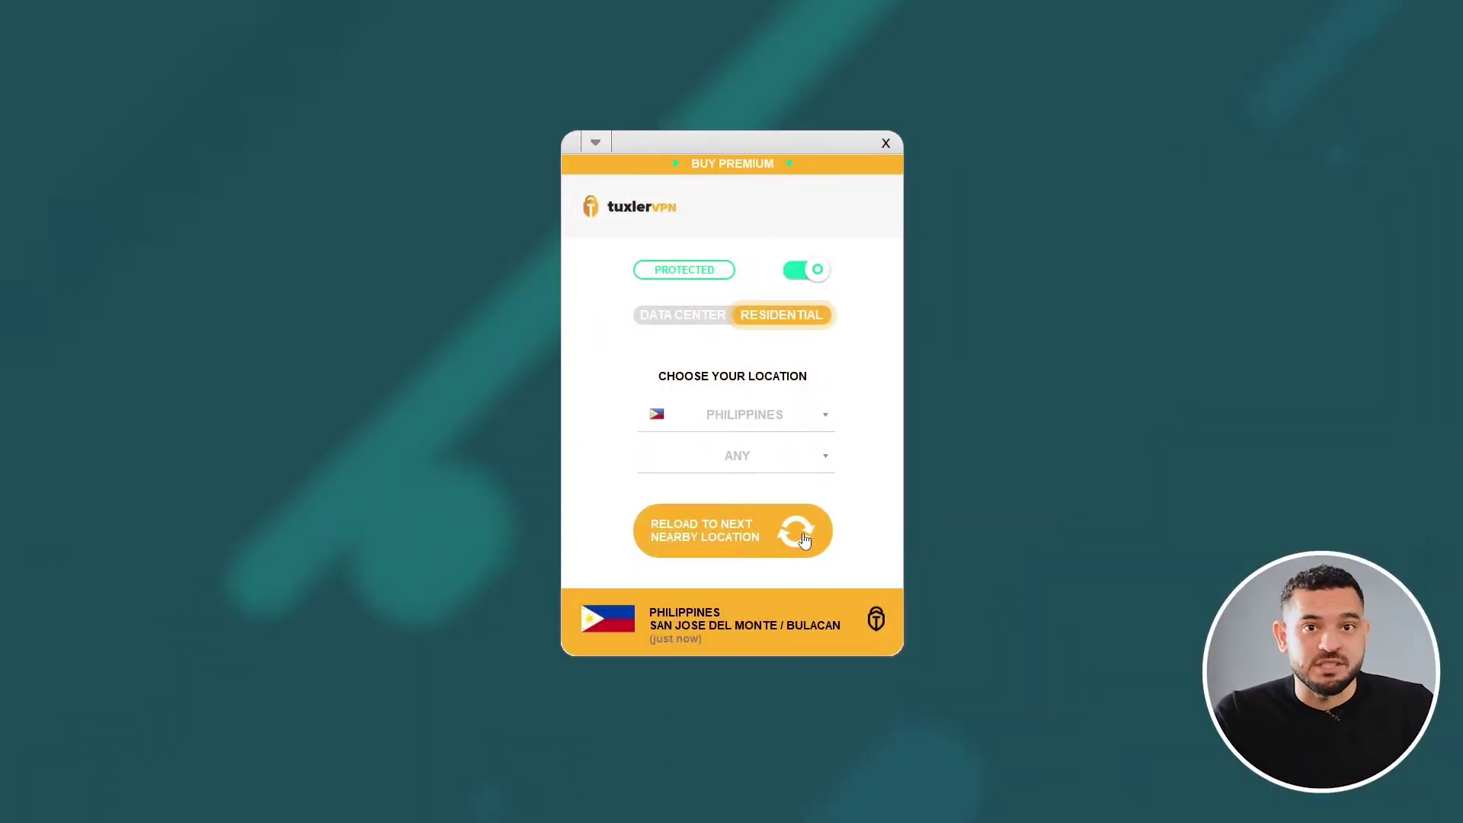
{"action": "left_click", "coordinate": [792, 533]}
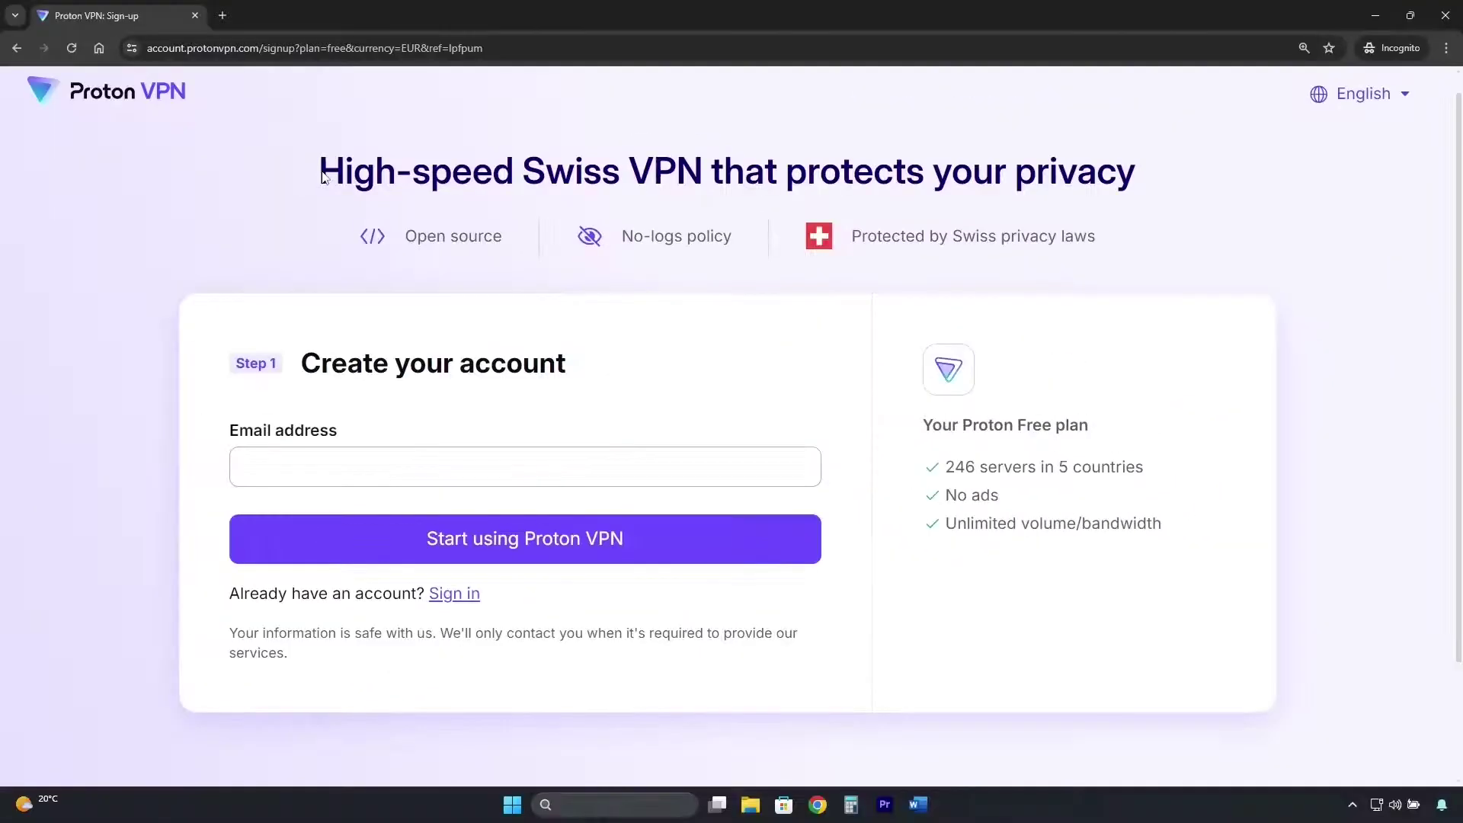
- Highlight the sign-up page's privacy headline and Open source feature text
{"action": "left_click_drag", "start_coordinate": [321, 171], "coordinate": [1179, 200]}
{"action": "left_click_drag", "start_coordinate": [404, 238], "coordinate": [515, 240]}
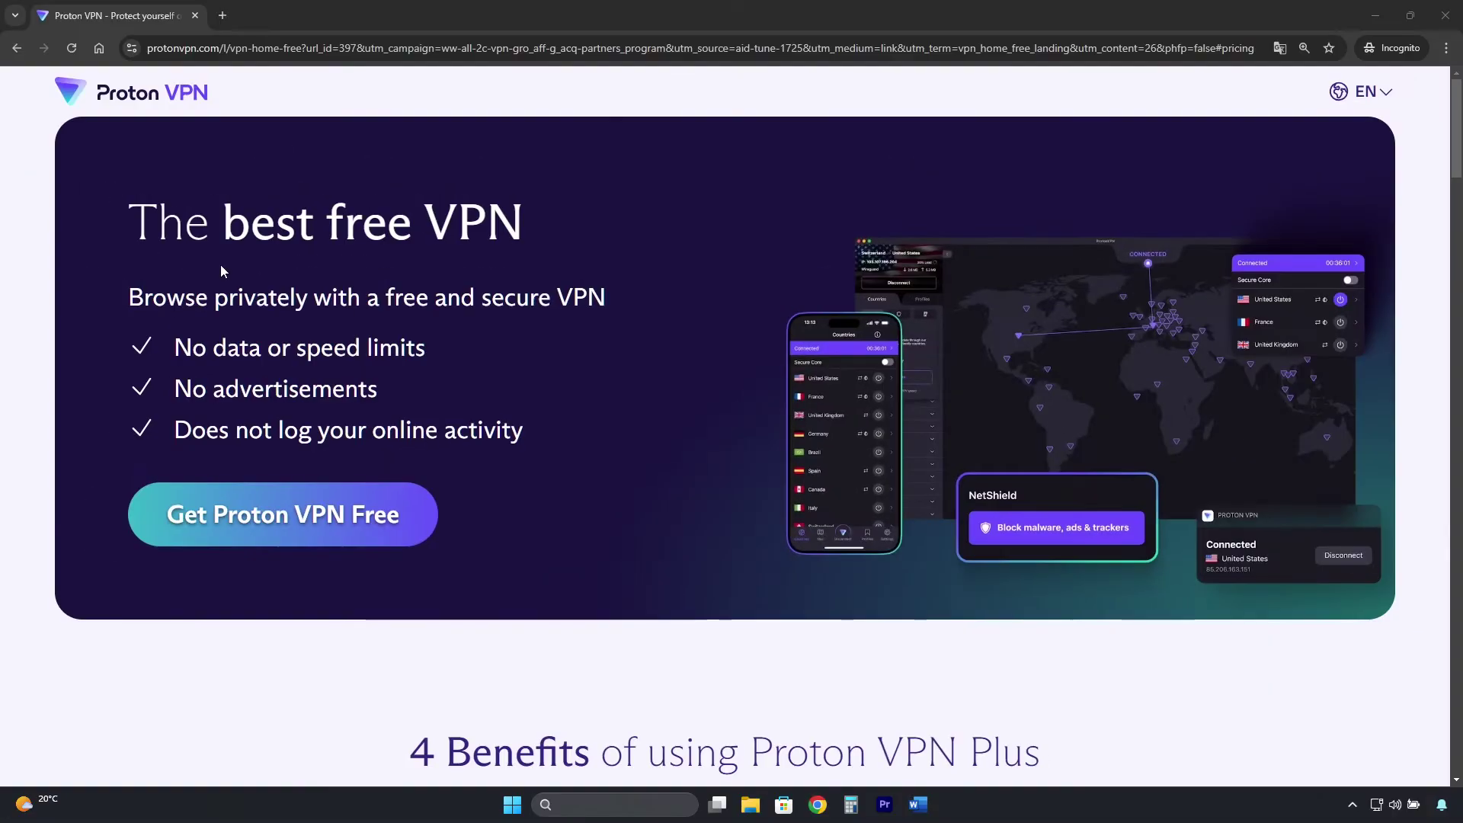
- Highlight the free VPN landing page headings, then go to the Get Proton VPN Free sign-up page
{"action": "left_click_drag", "start_coordinate": [138, 225], "coordinate": [496, 231]}
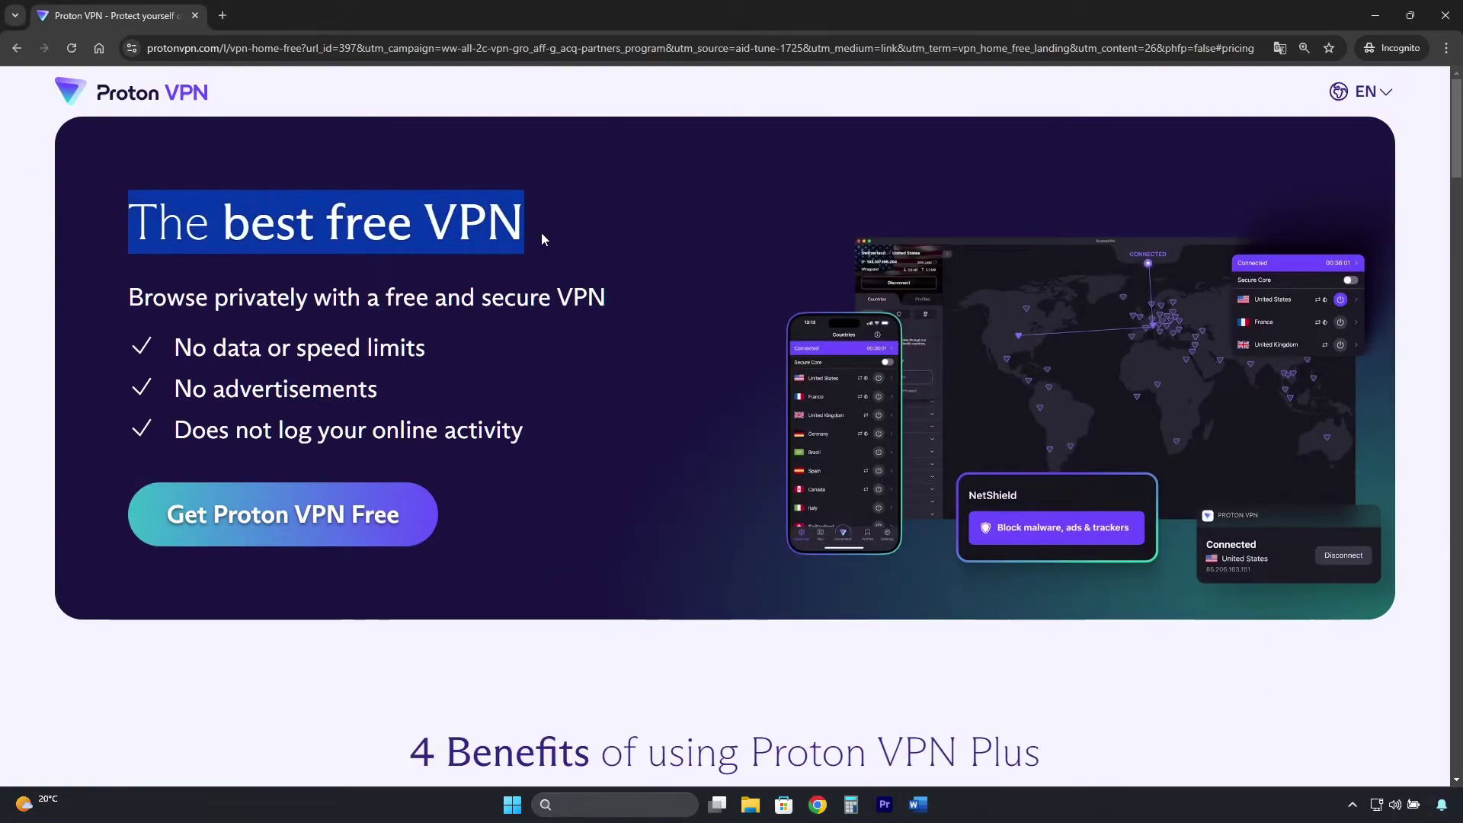
{"action": "left_click_drag", "start_coordinate": [177, 348], "coordinate": [429, 347]}
{"action": "left_click", "coordinate": [433, 346]}
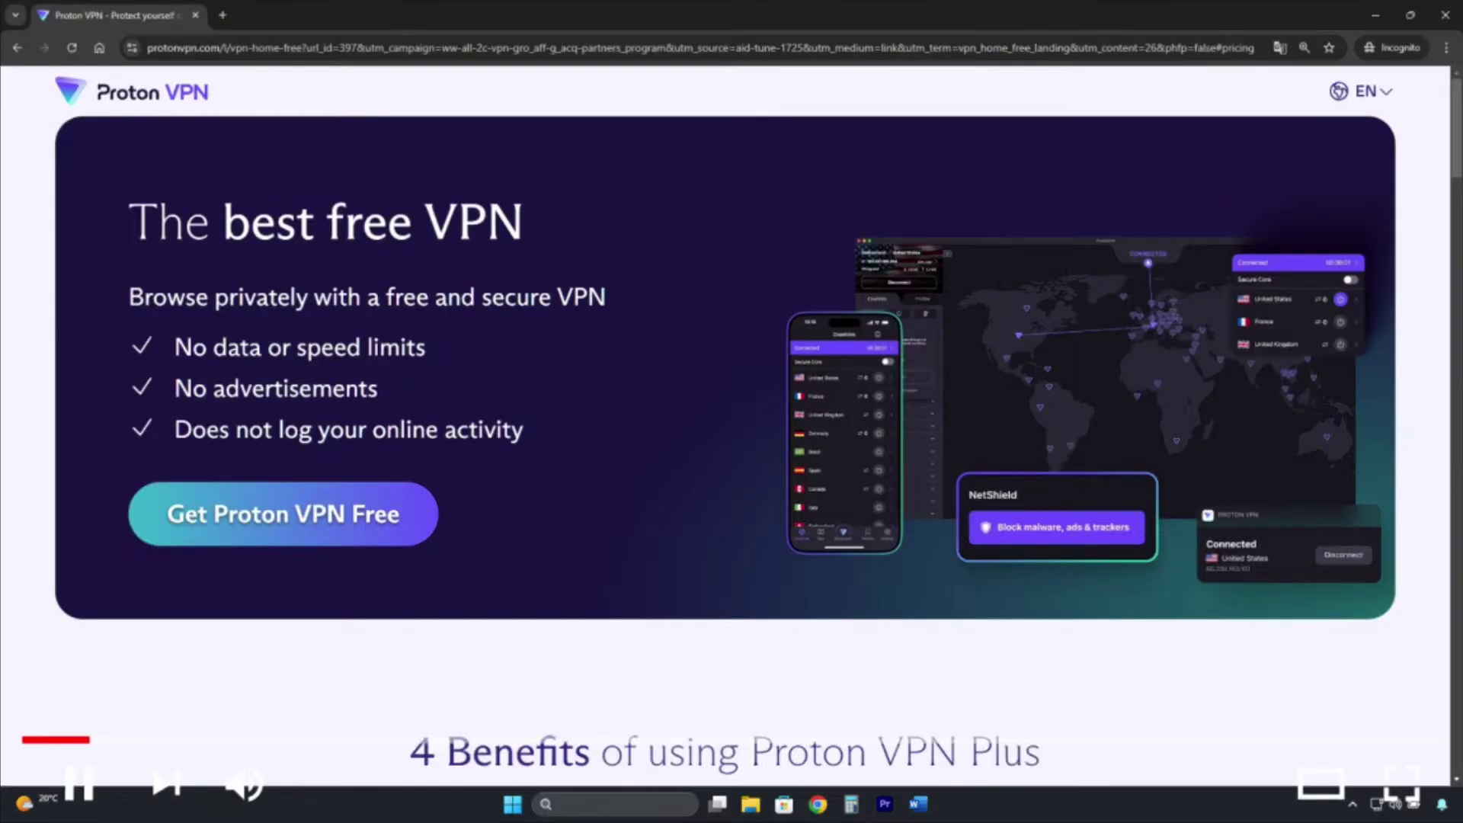
{"action": "key", "text": "Escape"}
{"action": "scroll", "coordinate": [240, 775], "scroll_direction": "down", "scroll_amount": 3}
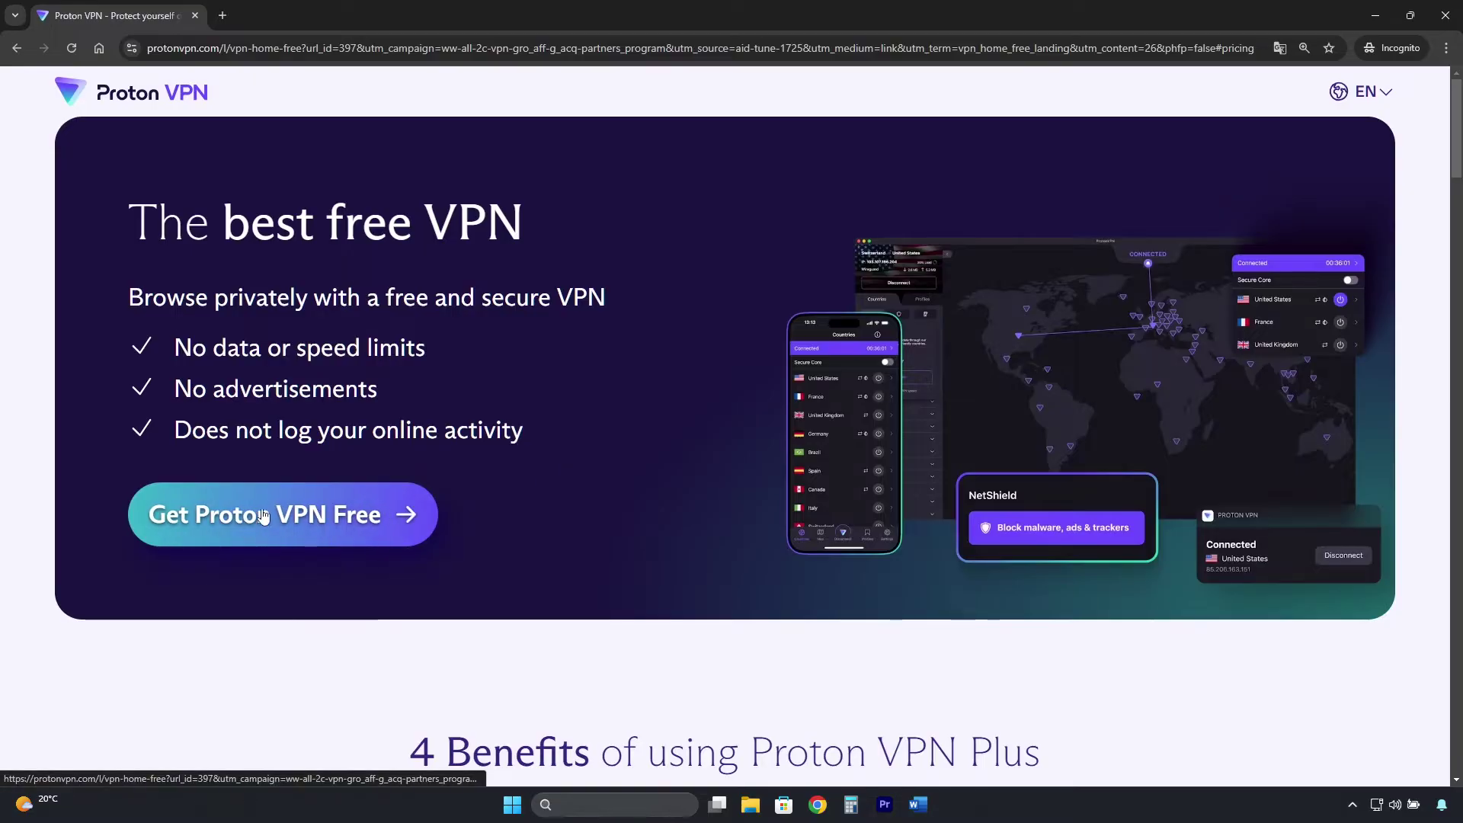
{"action": "left_click", "coordinate": [300, 514]}
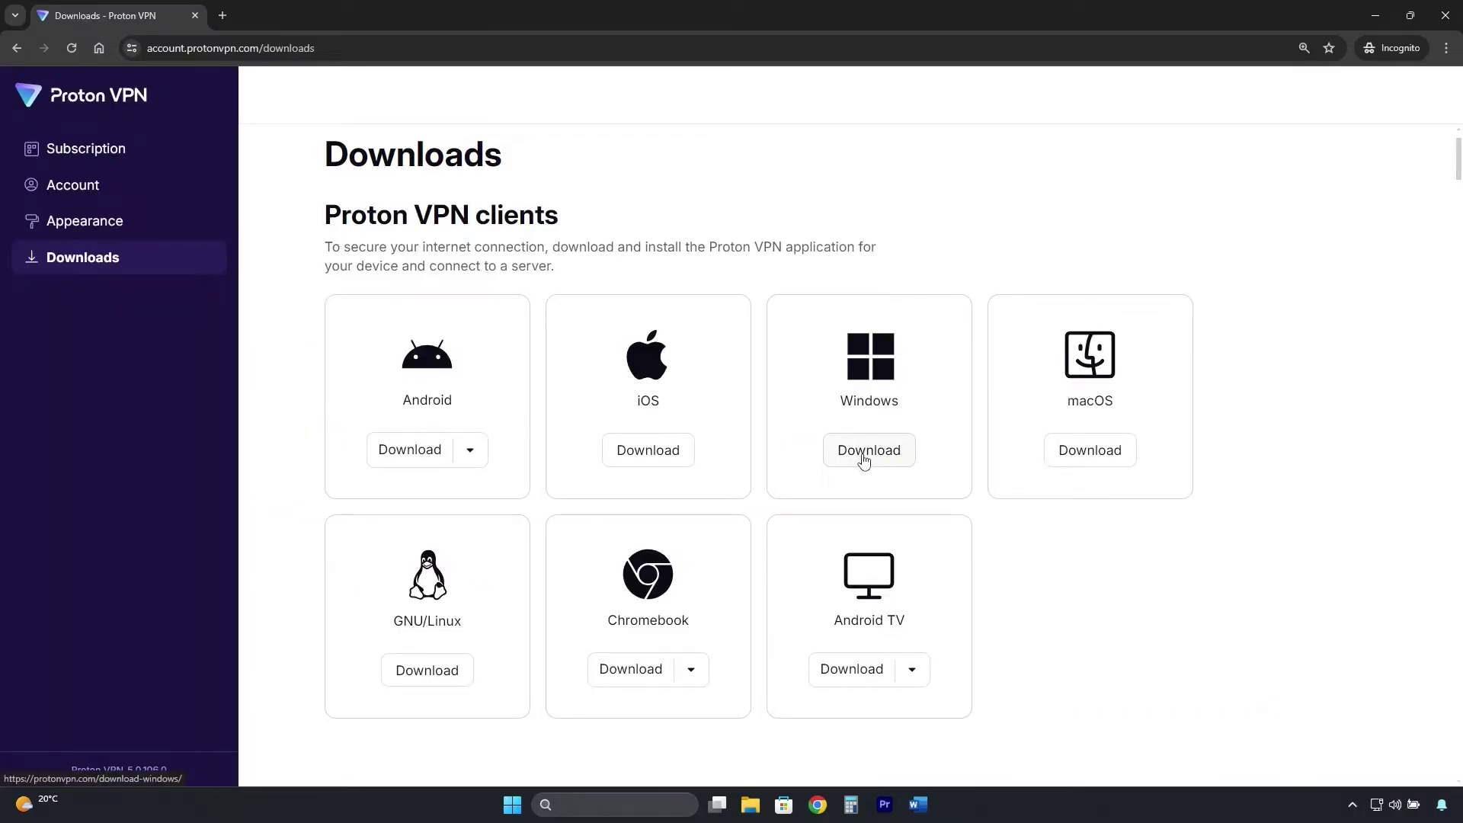
- Download and install the Proton VPN Windows app with default setup options, then sign in
{"action": "left_click", "coordinate": [1336, 48]}
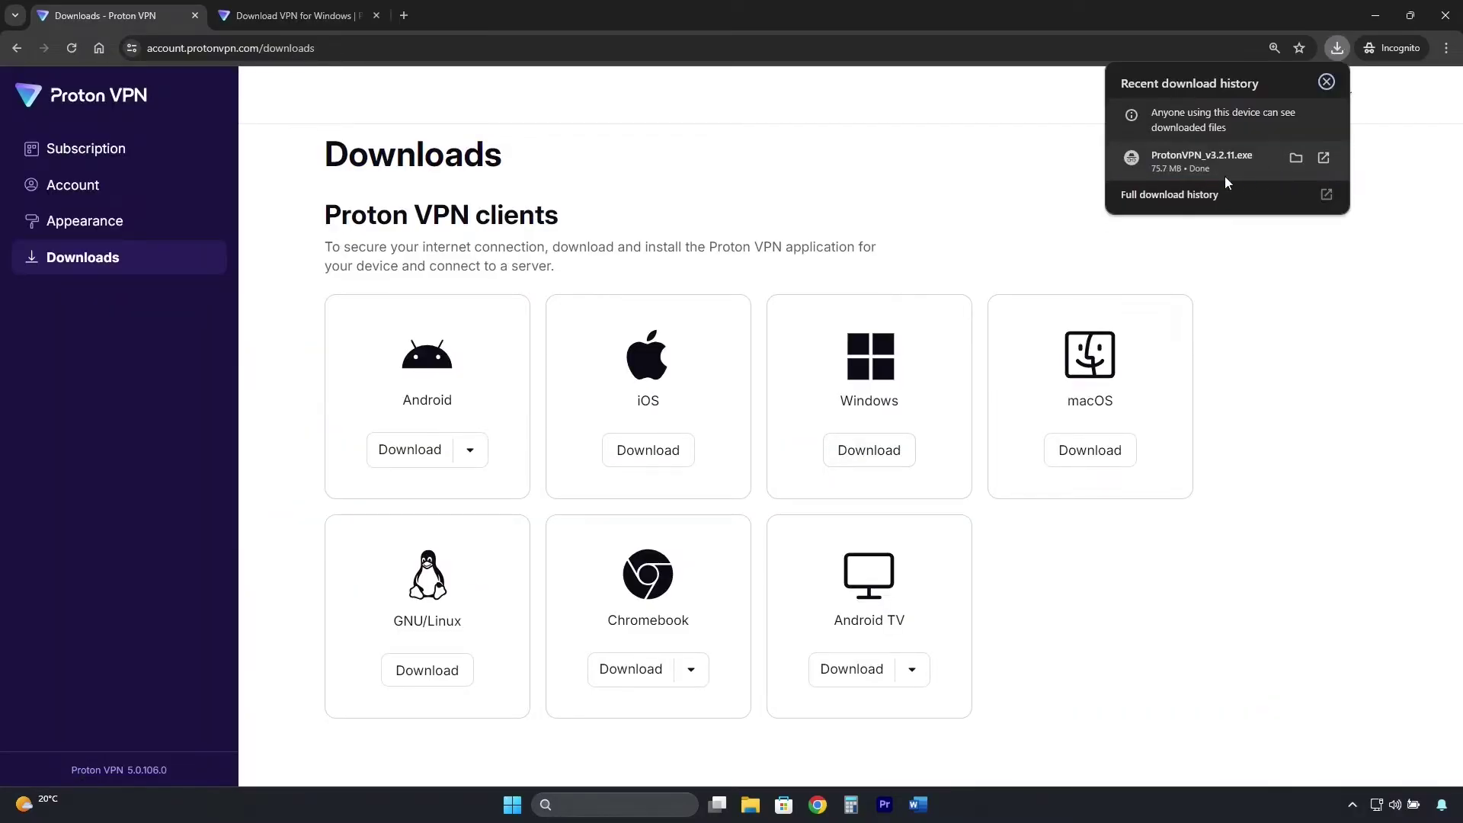
{"action": "left_click", "coordinate": [1226, 177]}
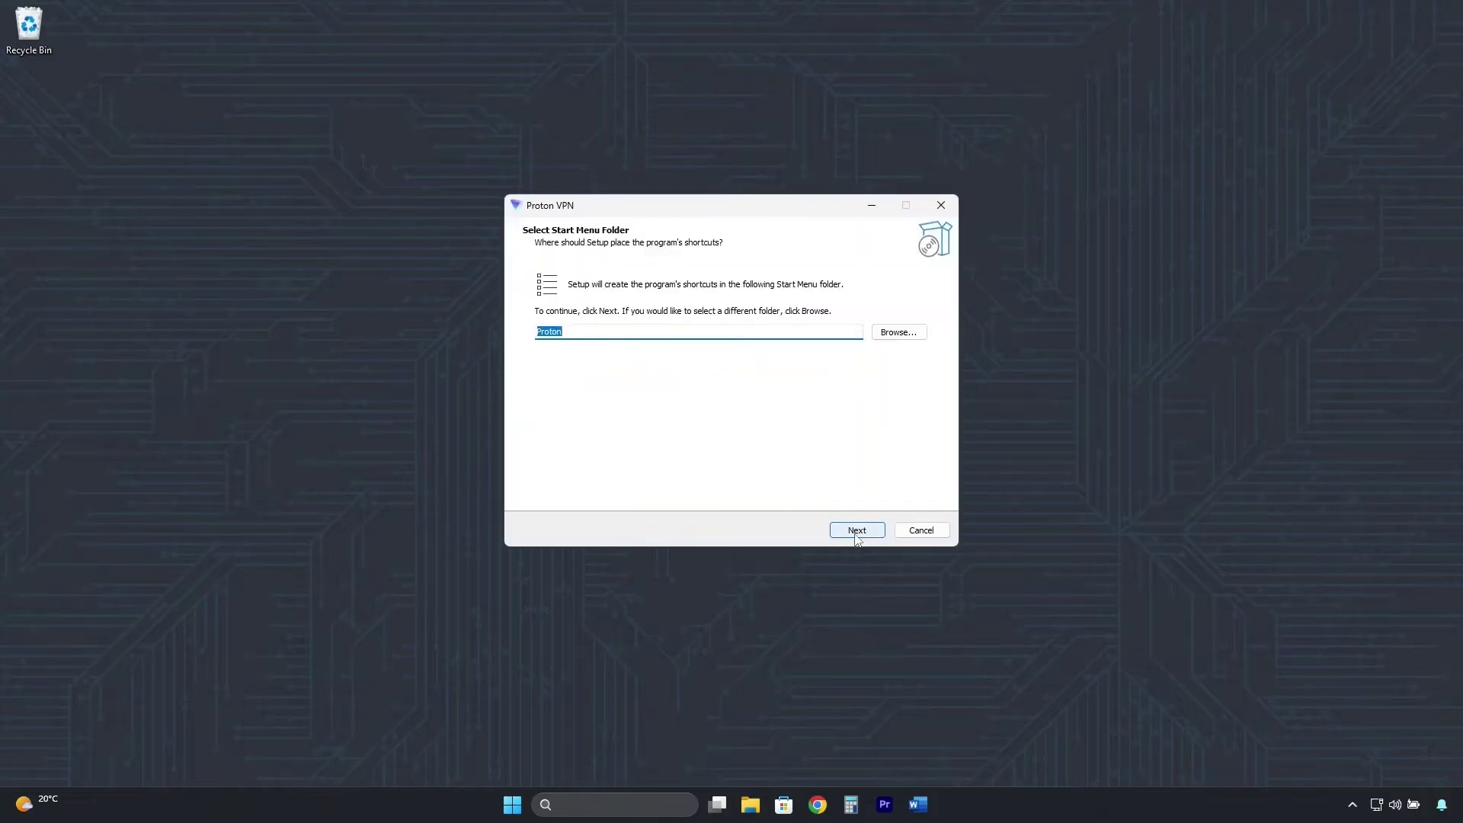
{"action": "left_click", "coordinate": [856, 532]}
{"action": "left_click", "coordinate": [857, 530]}
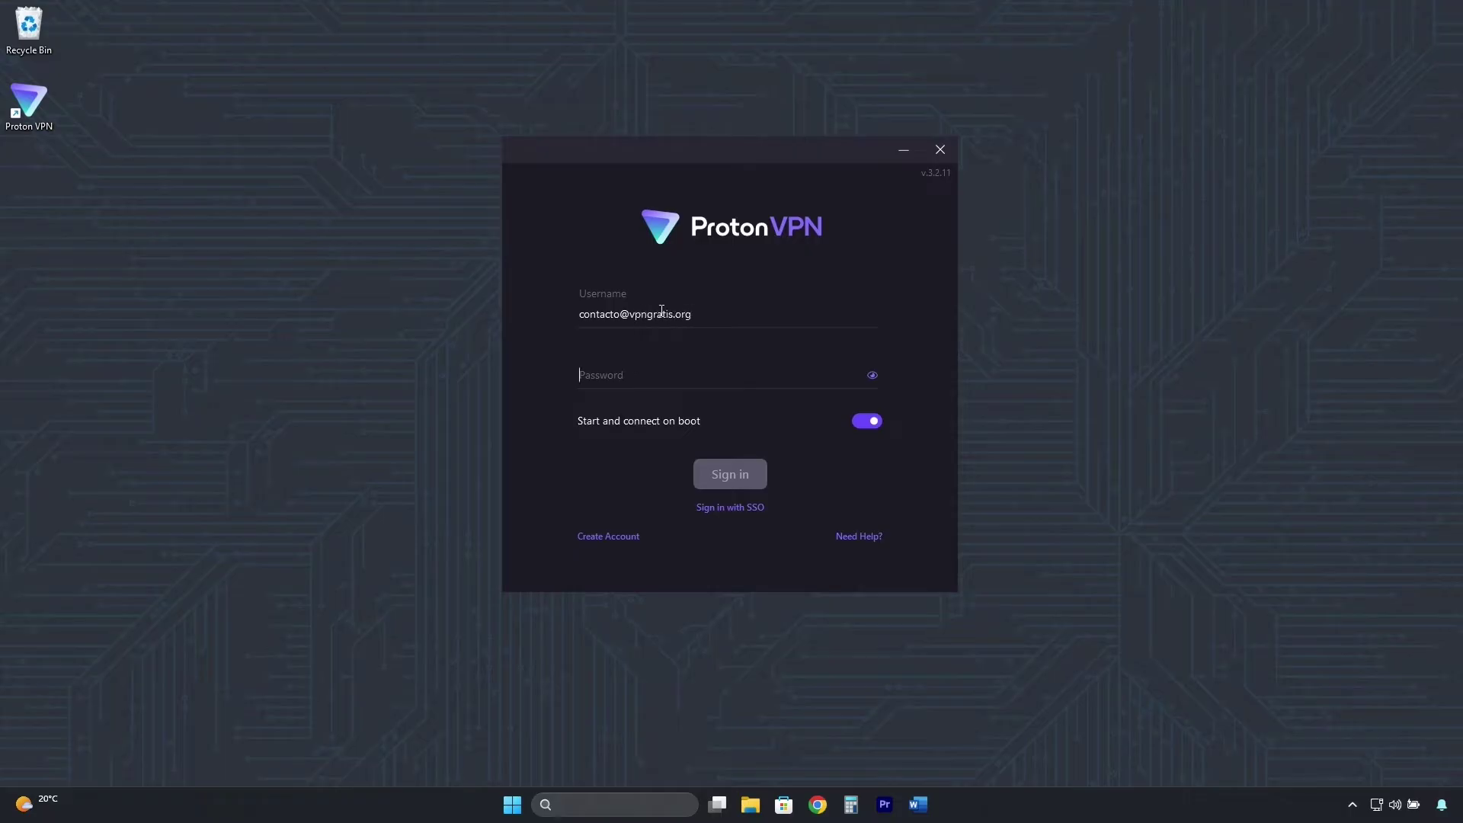
{"action": "left_click", "coordinate": [736, 480]}
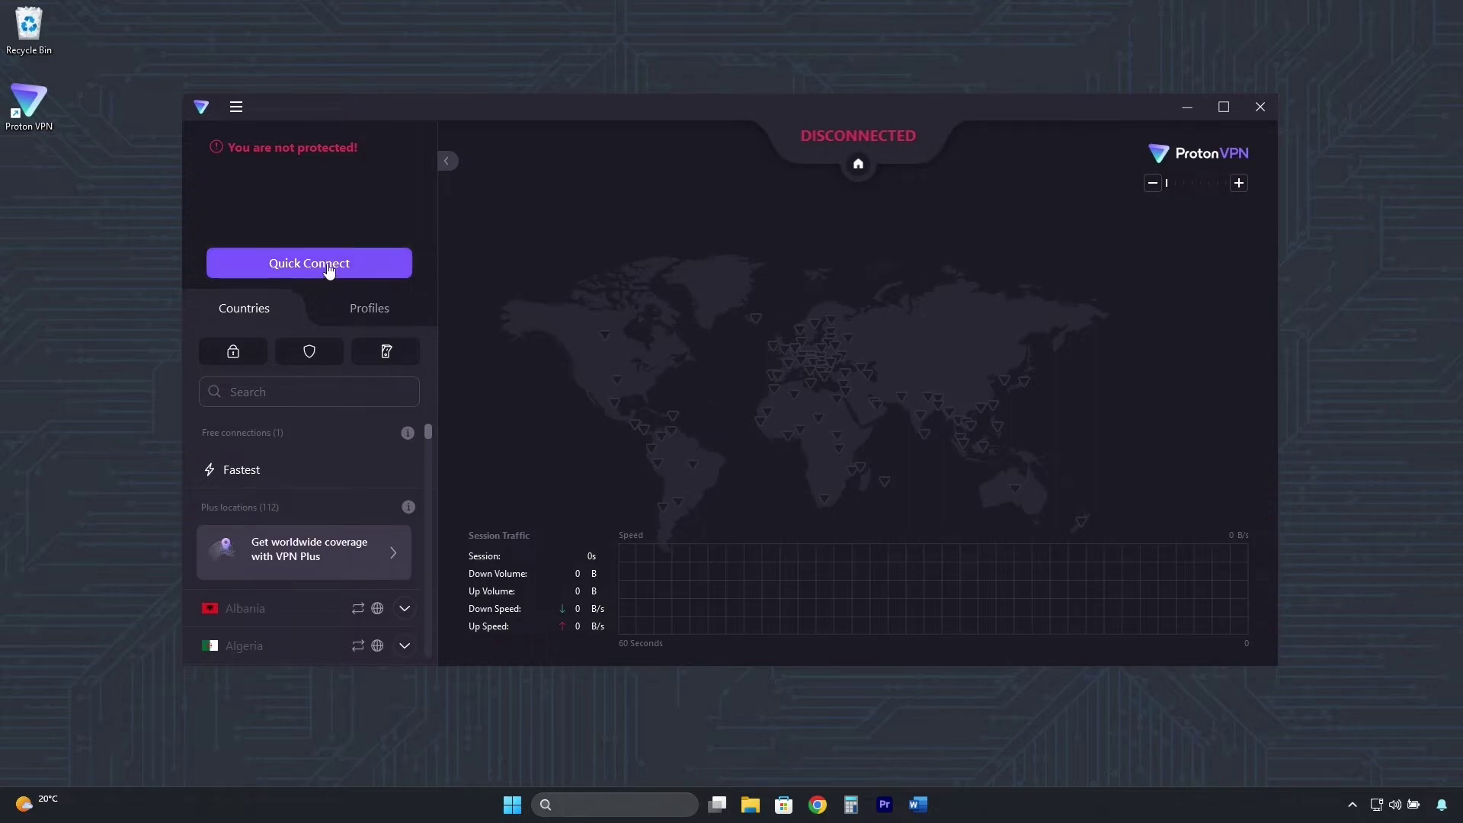
- Quick Connect to a free US server, view the Free connections info, then change to a Poland server
{"action": "left_click", "coordinate": [327, 266]}
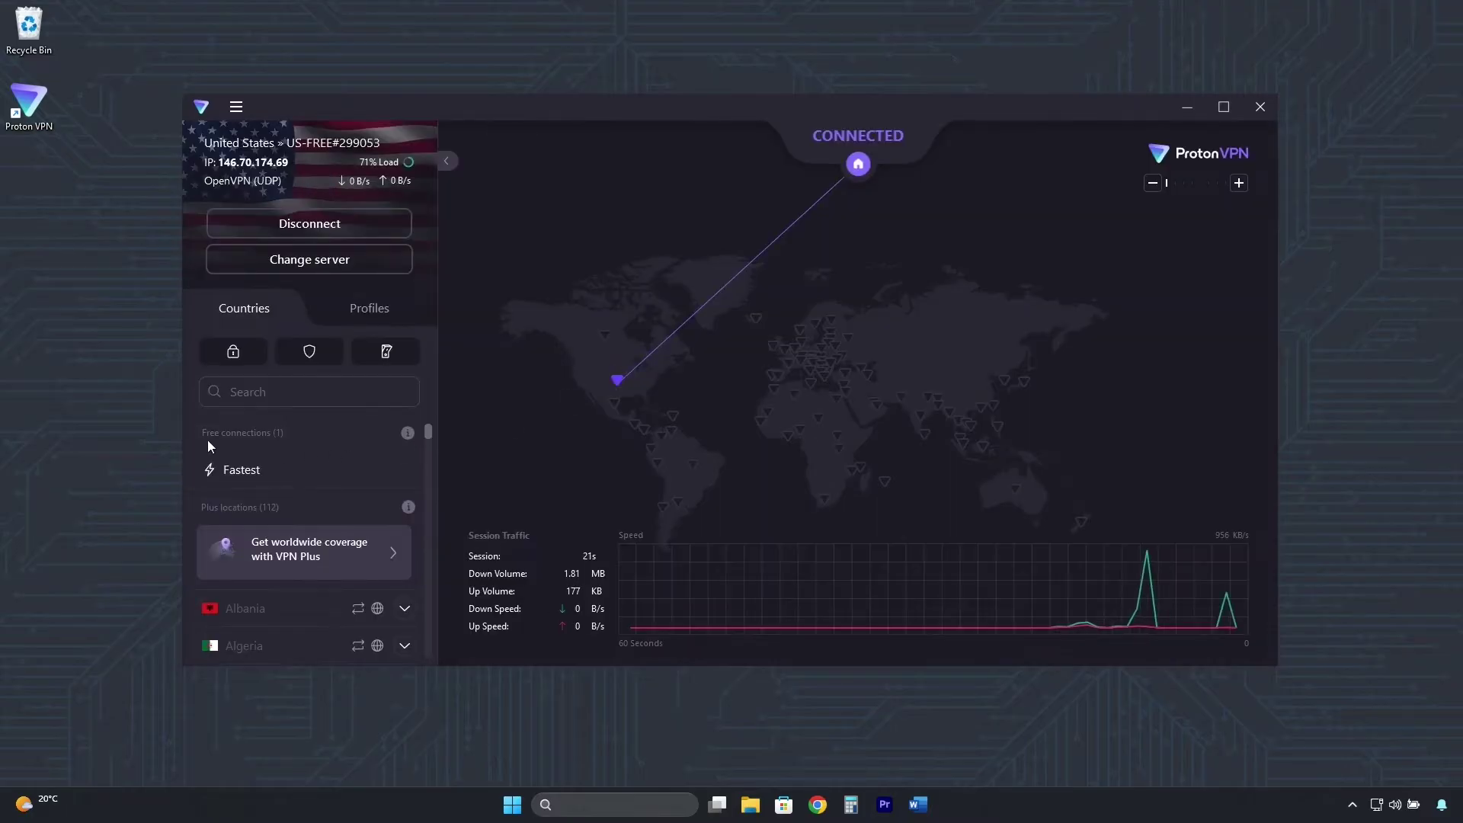
{"action": "left_click", "coordinate": [408, 433]}
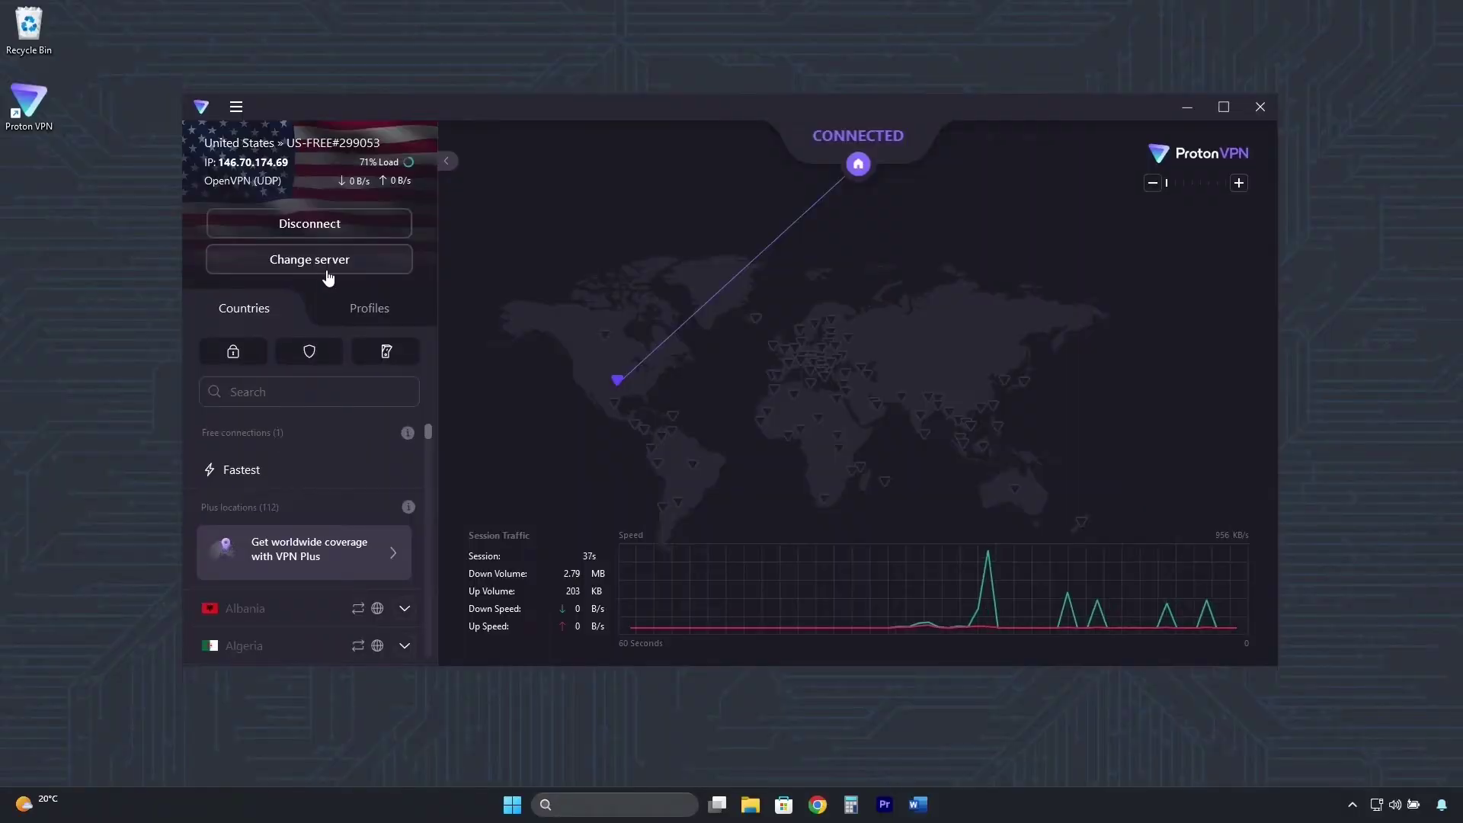
{"action": "left_click", "coordinate": [327, 264]}
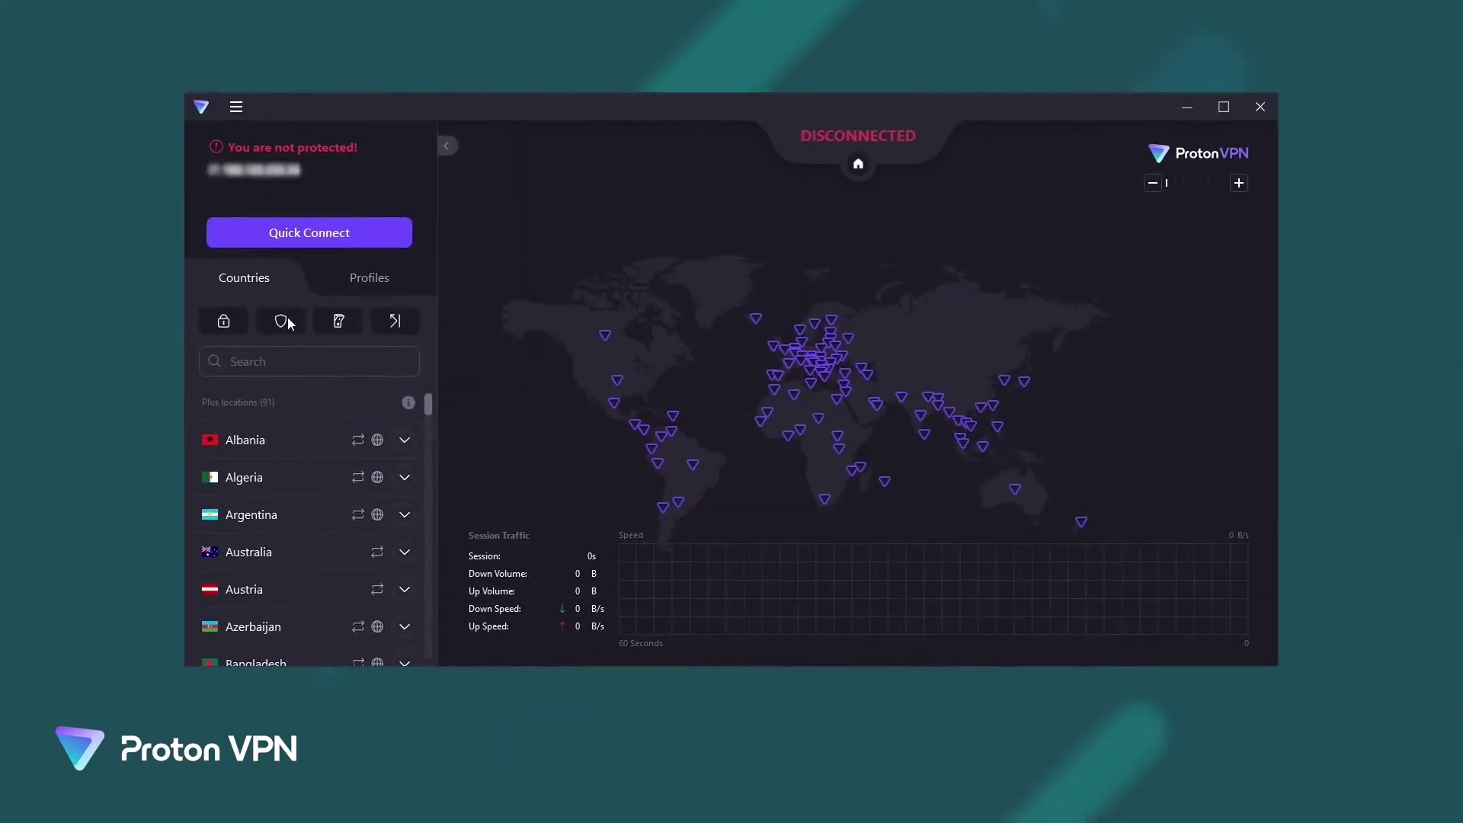
- Filter the server list by NetShield and Secure Core and connect to a Greece server
{"action": "left_click", "coordinate": [288, 325]}
{"action": "left_click", "coordinate": [275, 606]}
{"action": "left_click", "coordinate": [225, 323]}
{"action": "left_click", "coordinate": [301, 514]}
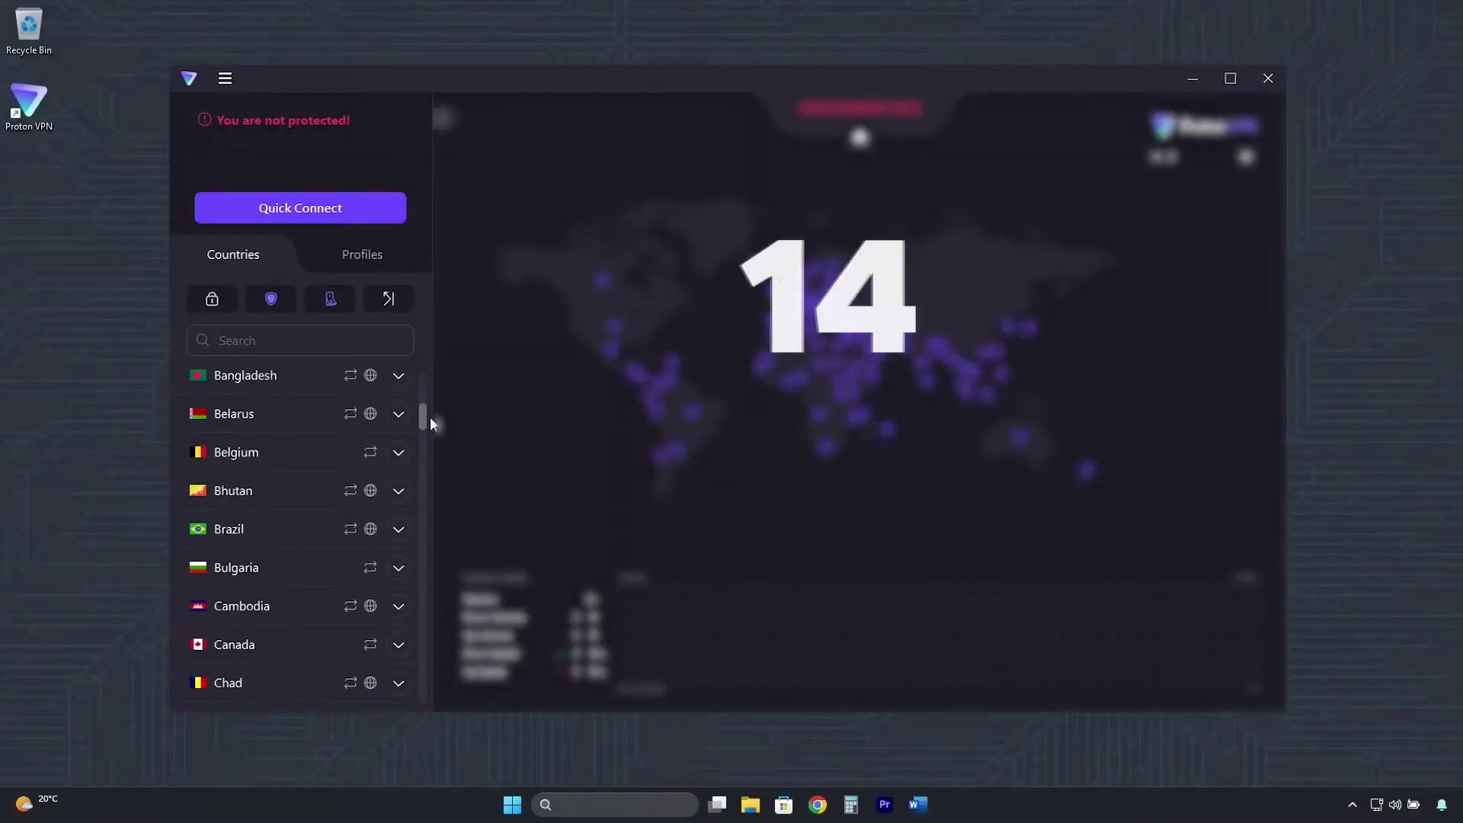
{"action": "left_click_drag", "start_coordinate": [430, 423], "coordinate": [432, 601]}
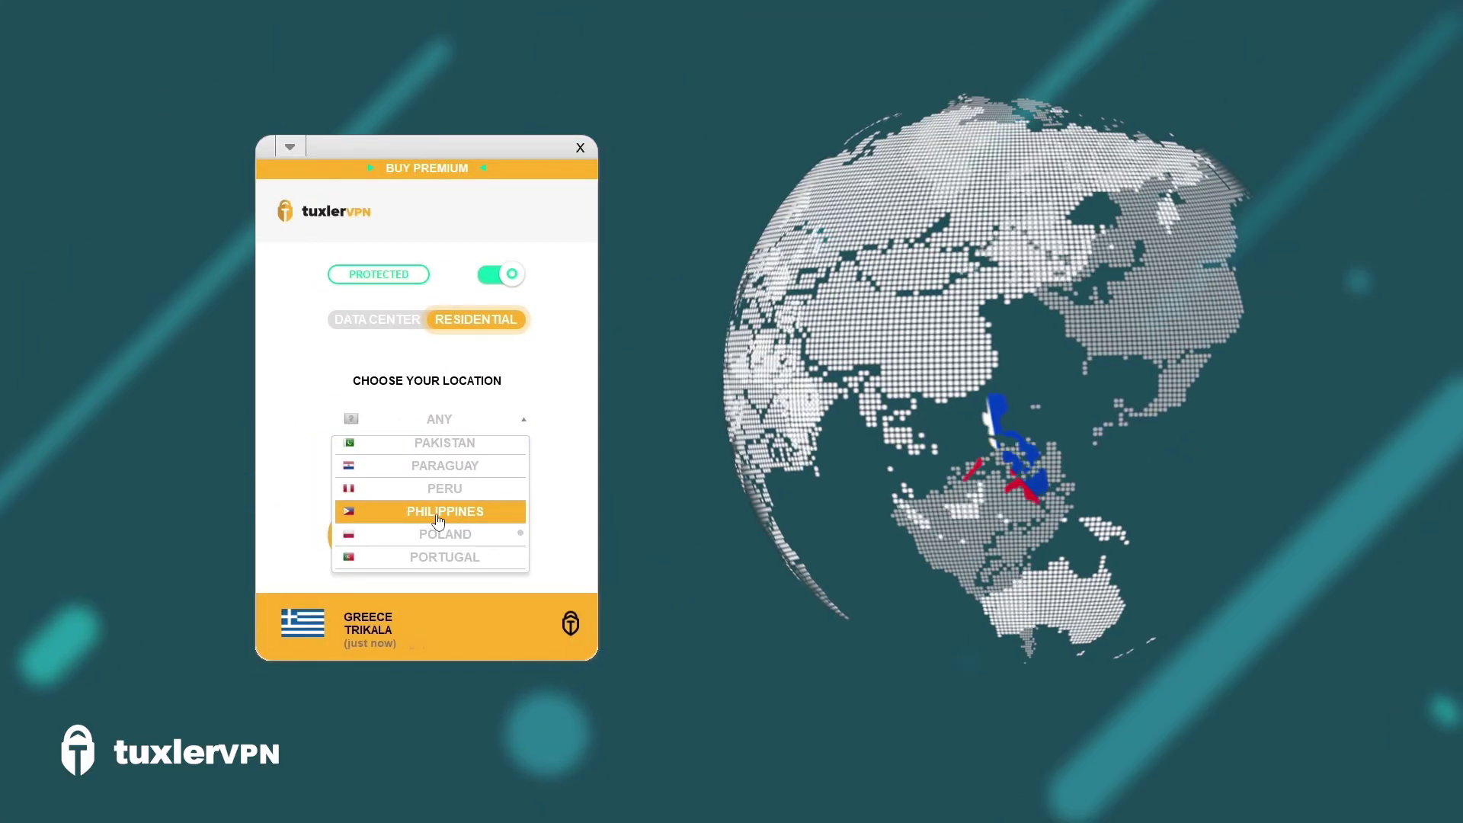
- Choose PHILIPPINES as the tuxlerVPN residential location
{"action": "left_click", "coordinate": [447, 518]}
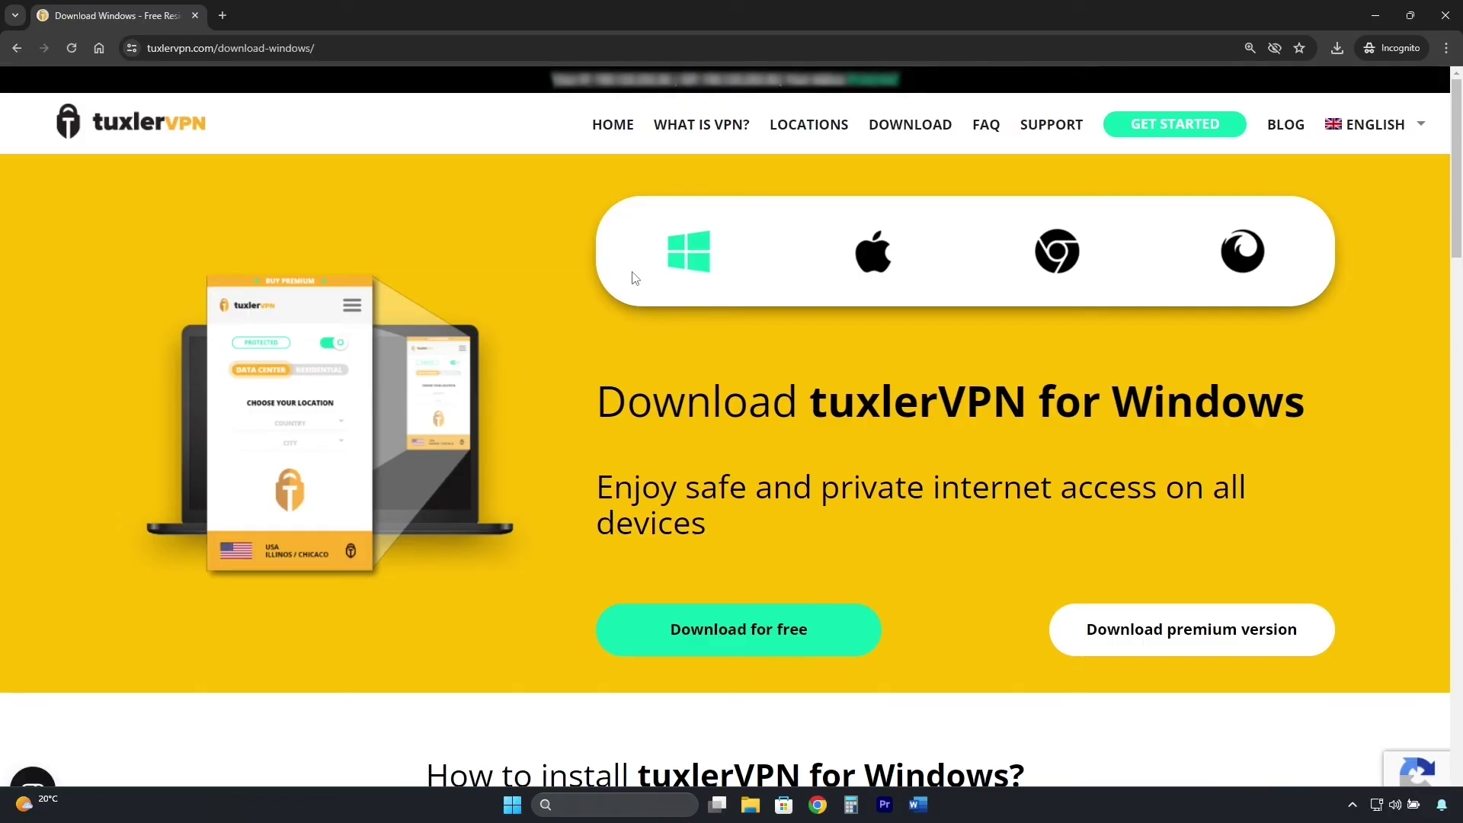
- Download tuxlerVPNSetup.exe for Windows, run it and accept the license agreement
{"action": "left_click", "coordinate": [732, 640]}
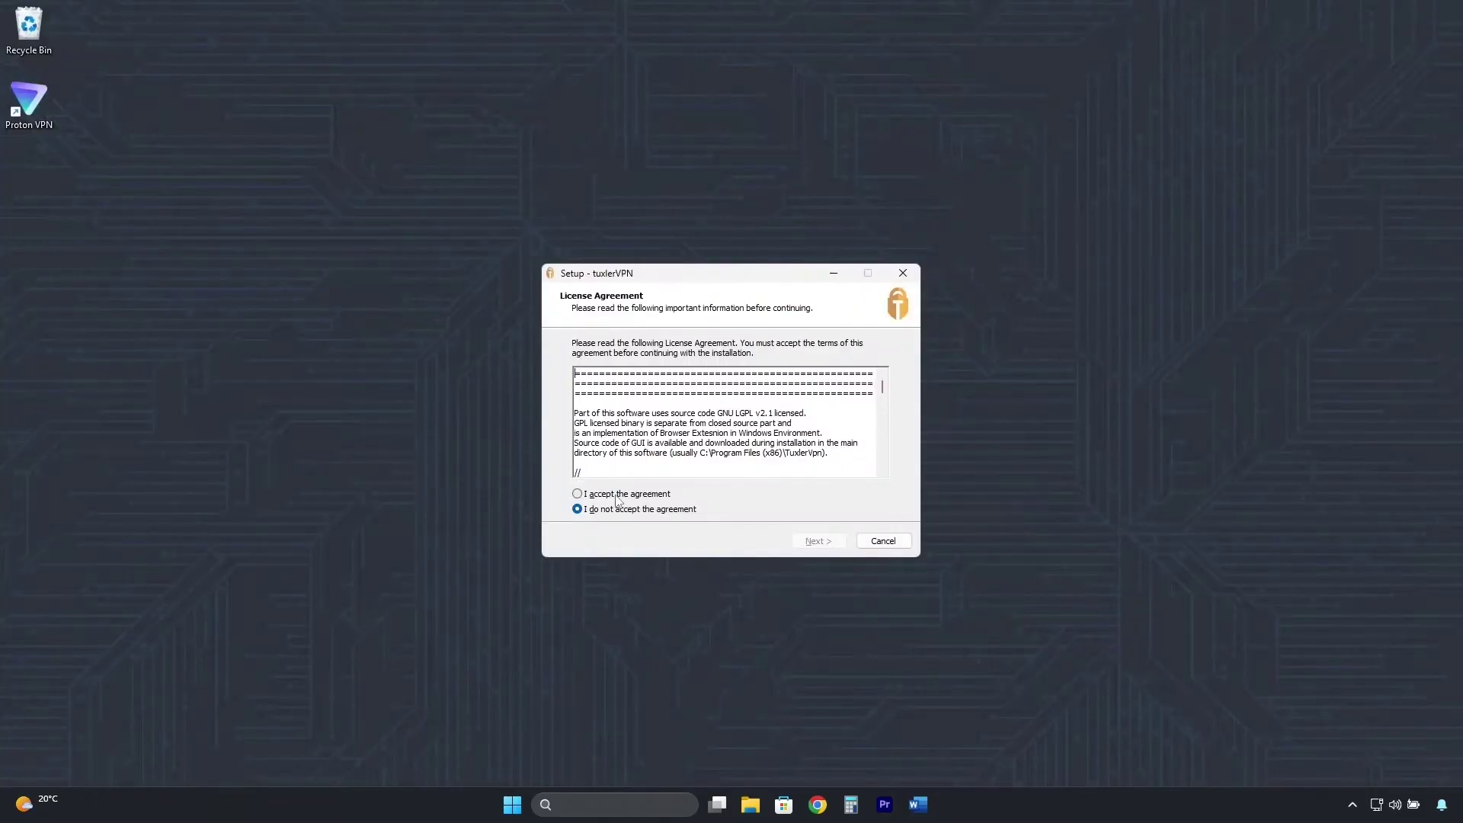
{"action": "left_click", "coordinate": [617, 495]}
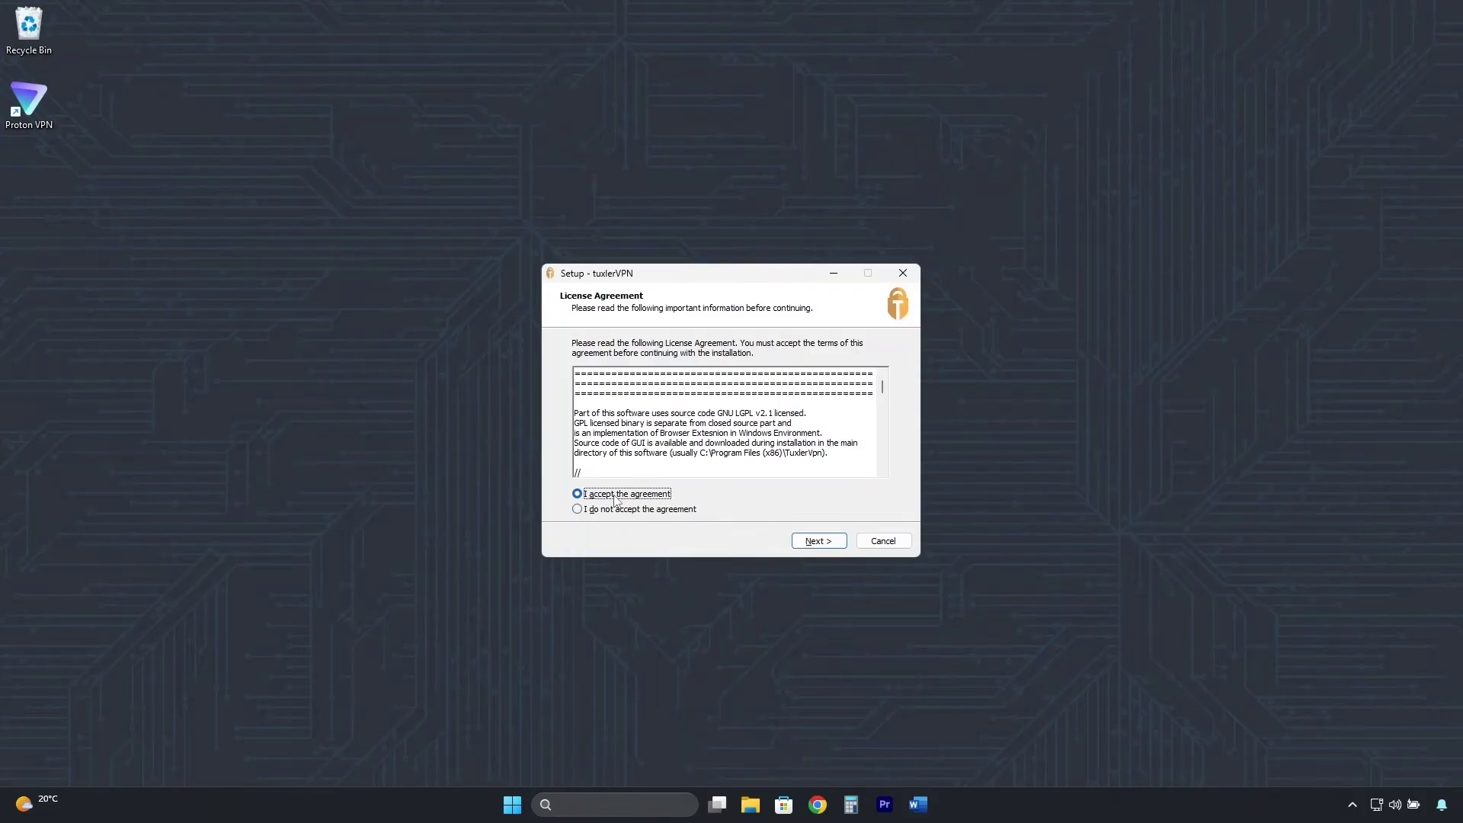
- Finish tuxlerVPN setup in the default folder, launch it and switch protection on
{"action": "left_click", "coordinate": [814, 544]}
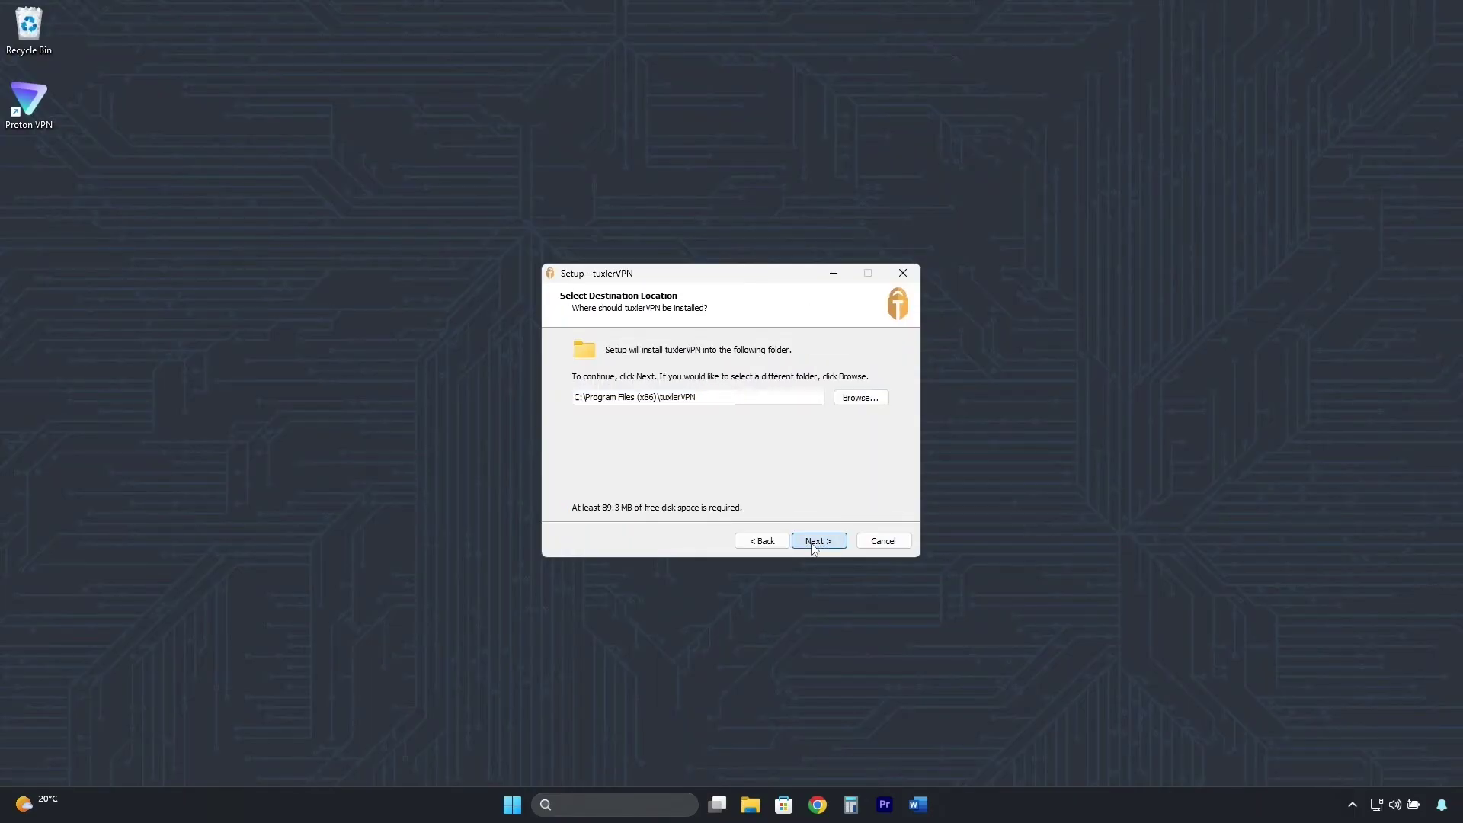
{"action": "left_click", "coordinate": [813, 544]}
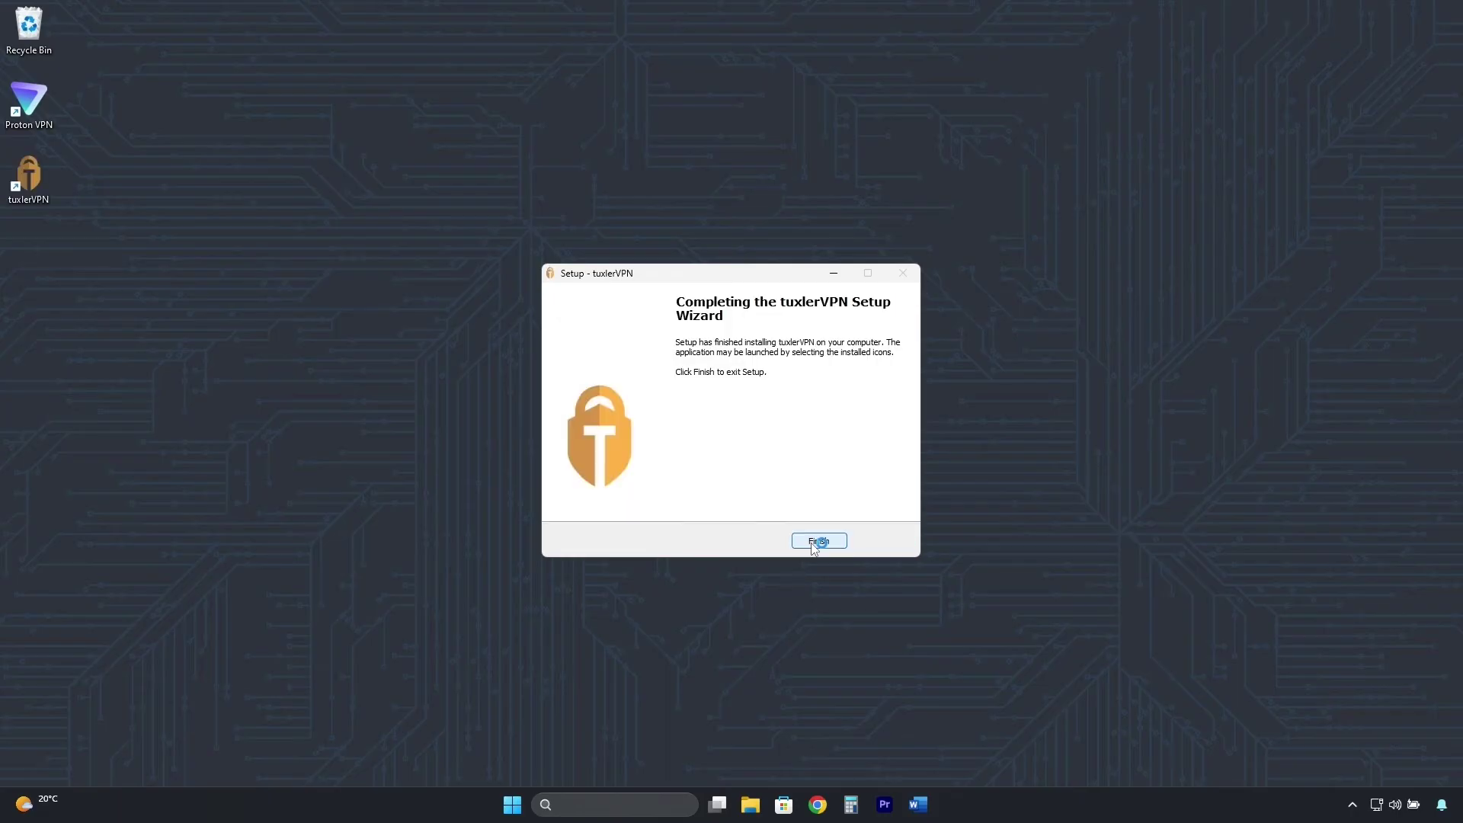
{"action": "left_click", "coordinate": [812, 544]}
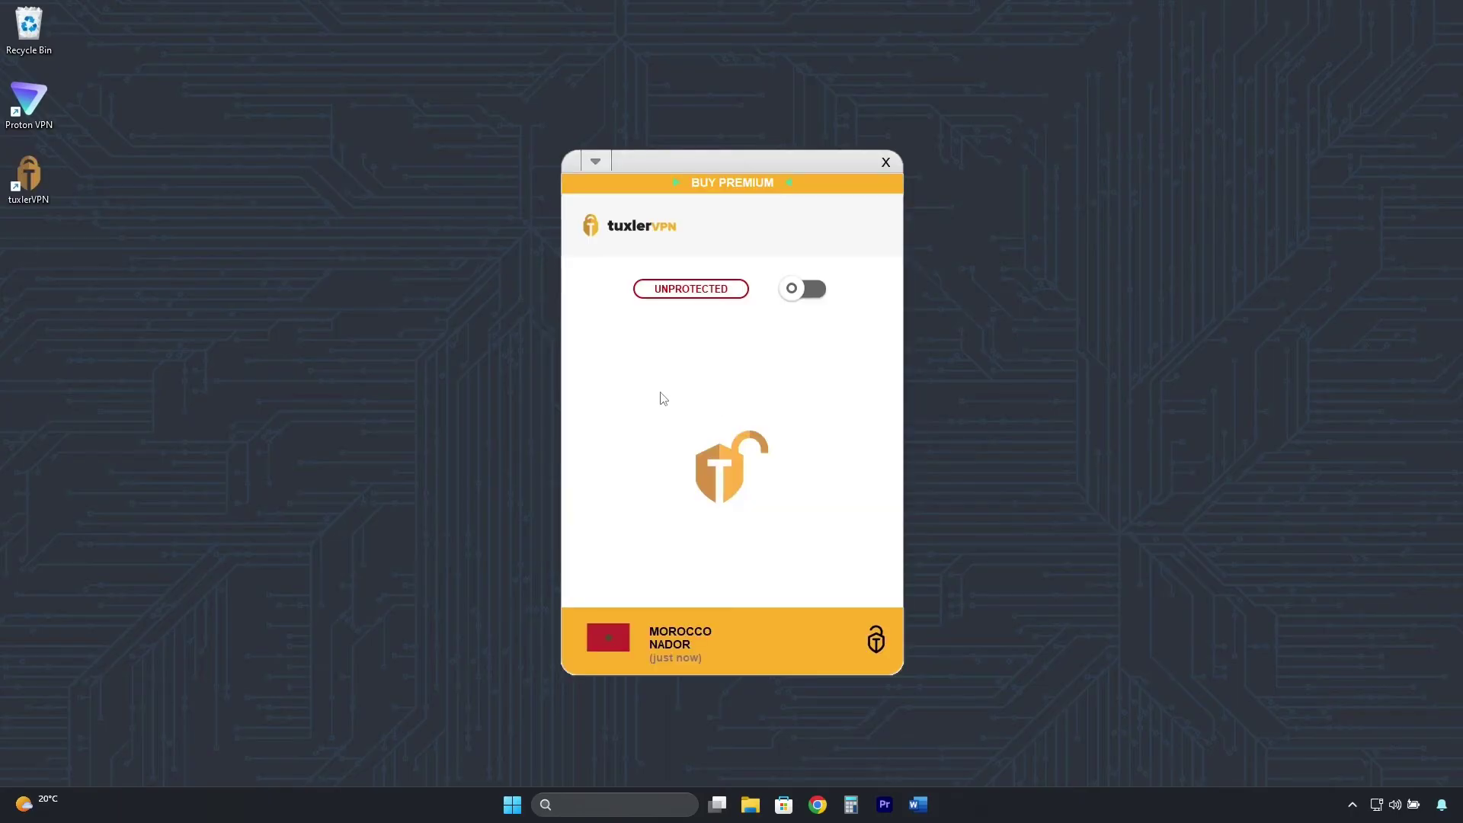
{"action": "left_click", "coordinate": [819, 295]}
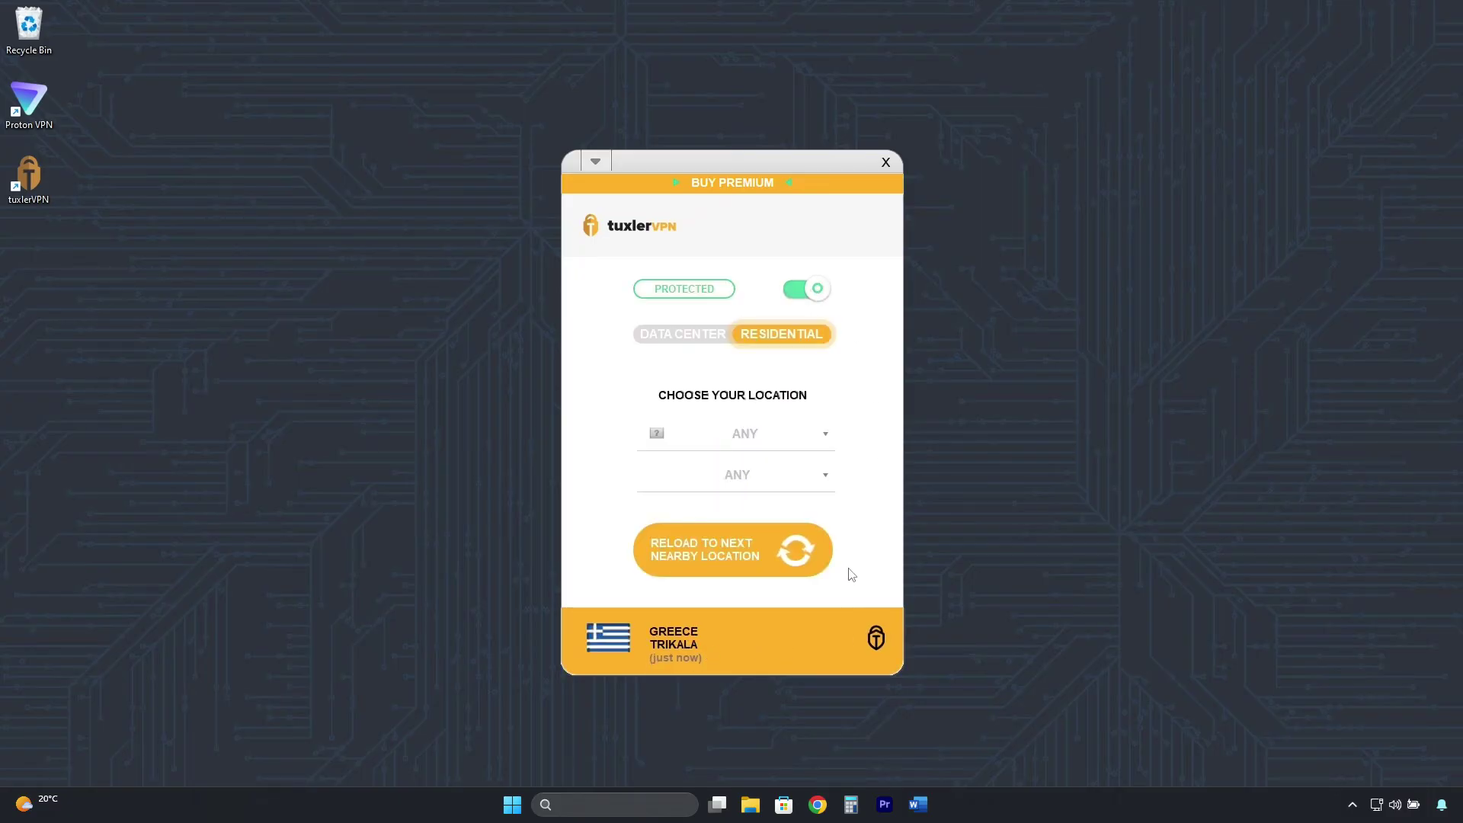
- Pick PHILIPPINES, reload twice to a Panalanoy / Leyte residential IP, keeping any city
{"action": "left_click", "coordinate": [836, 446]}
{"action": "scroll", "coordinate": [789, 514], "scroll_direction": "down", "scroll_amount": 15}
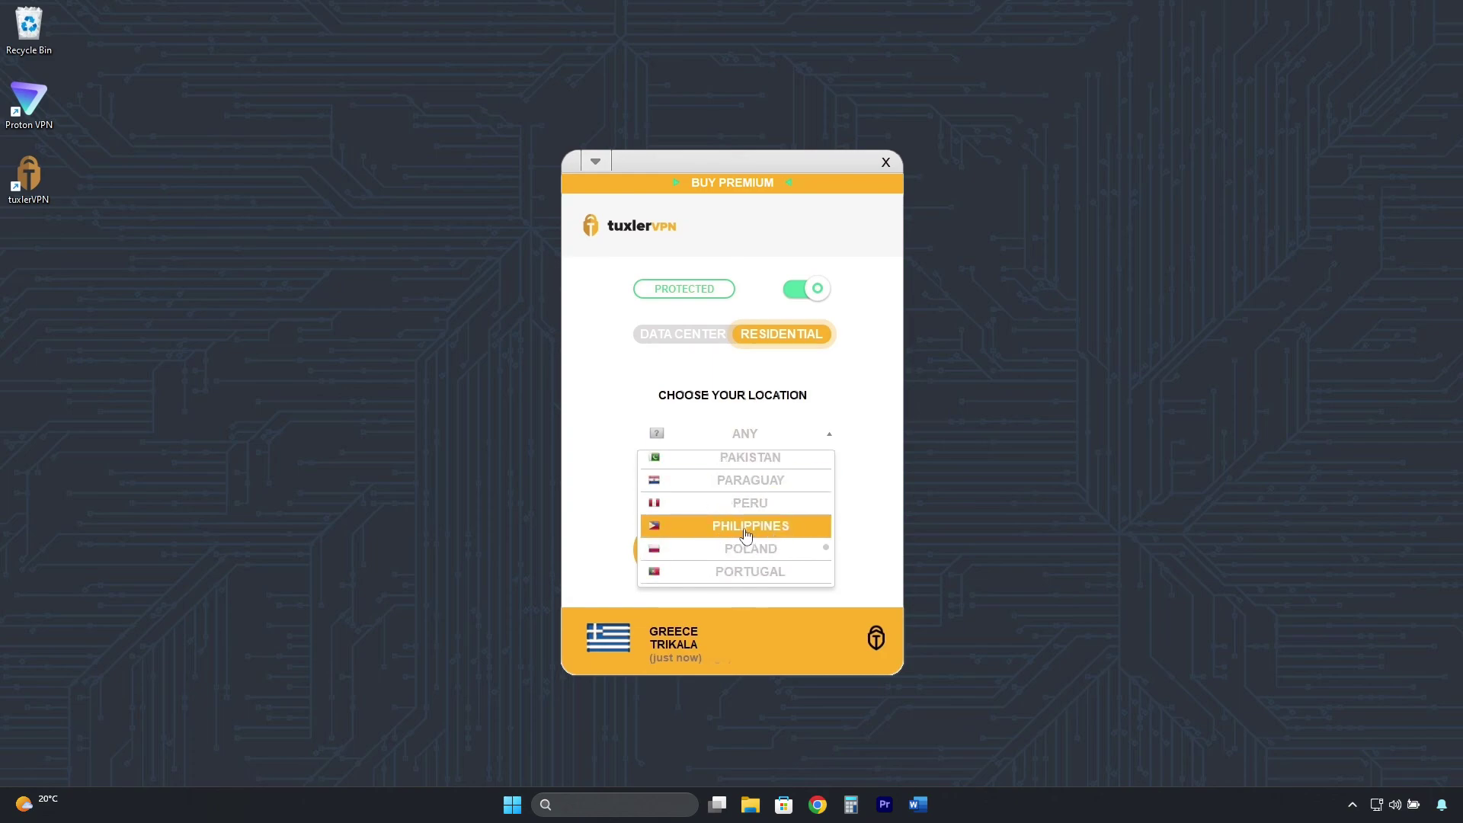
{"action": "left_click", "coordinate": [746, 534]}
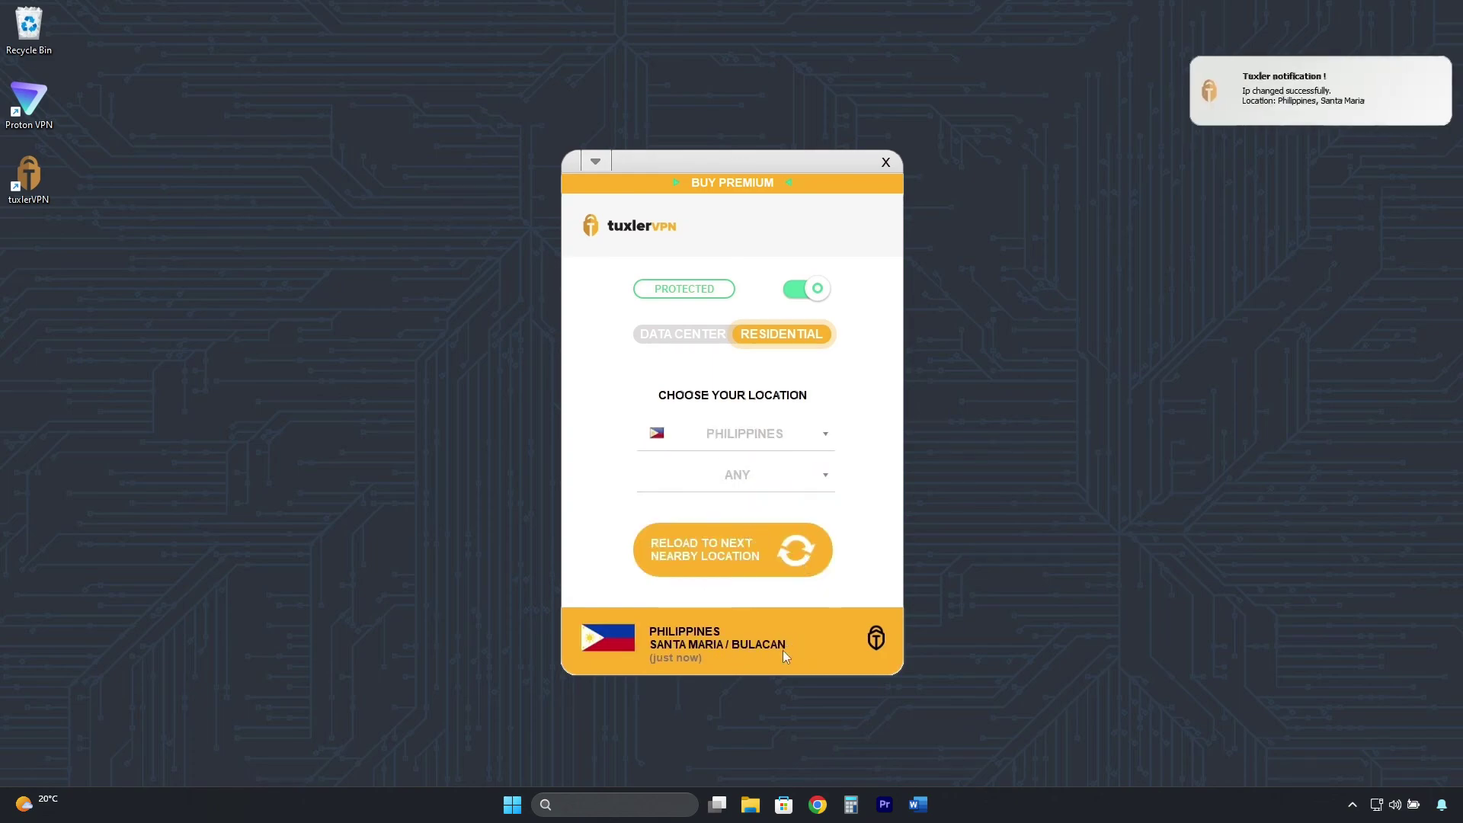
{"action": "left_click", "coordinate": [797, 552]}
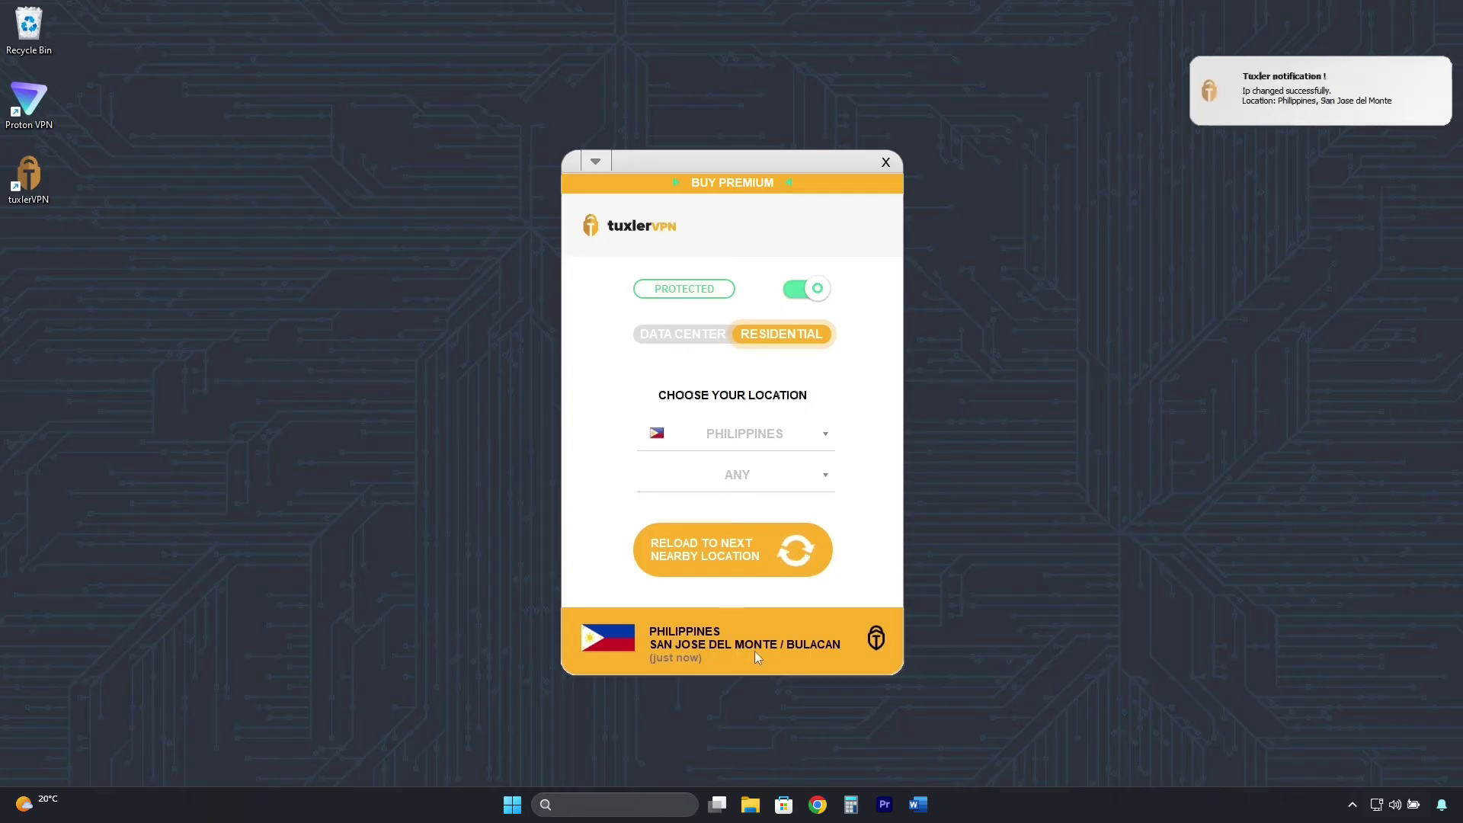
{"action": "left_click", "coordinate": [799, 576]}
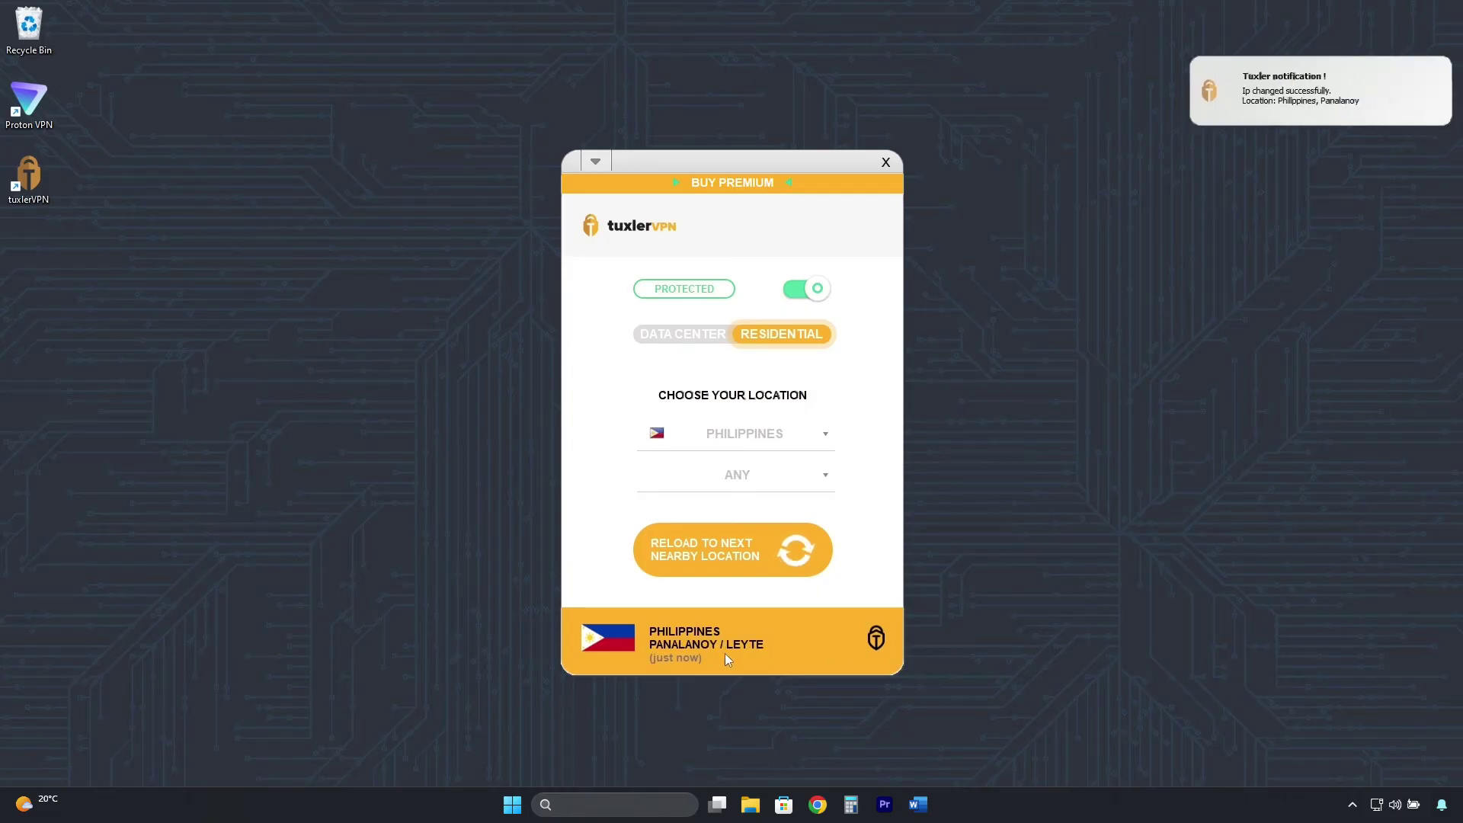
{"action": "left_click", "coordinate": [829, 479]}
{"action": "scroll", "coordinate": [801, 517], "scroll_direction": "down", "scroll_amount": 2}
{"action": "scroll", "coordinate": [801, 520], "scroll_direction": "down", "scroll_amount": 2}
{"action": "scroll", "coordinate": [799, 524], "scroll_direction": "down", "scroll_amount": 3}
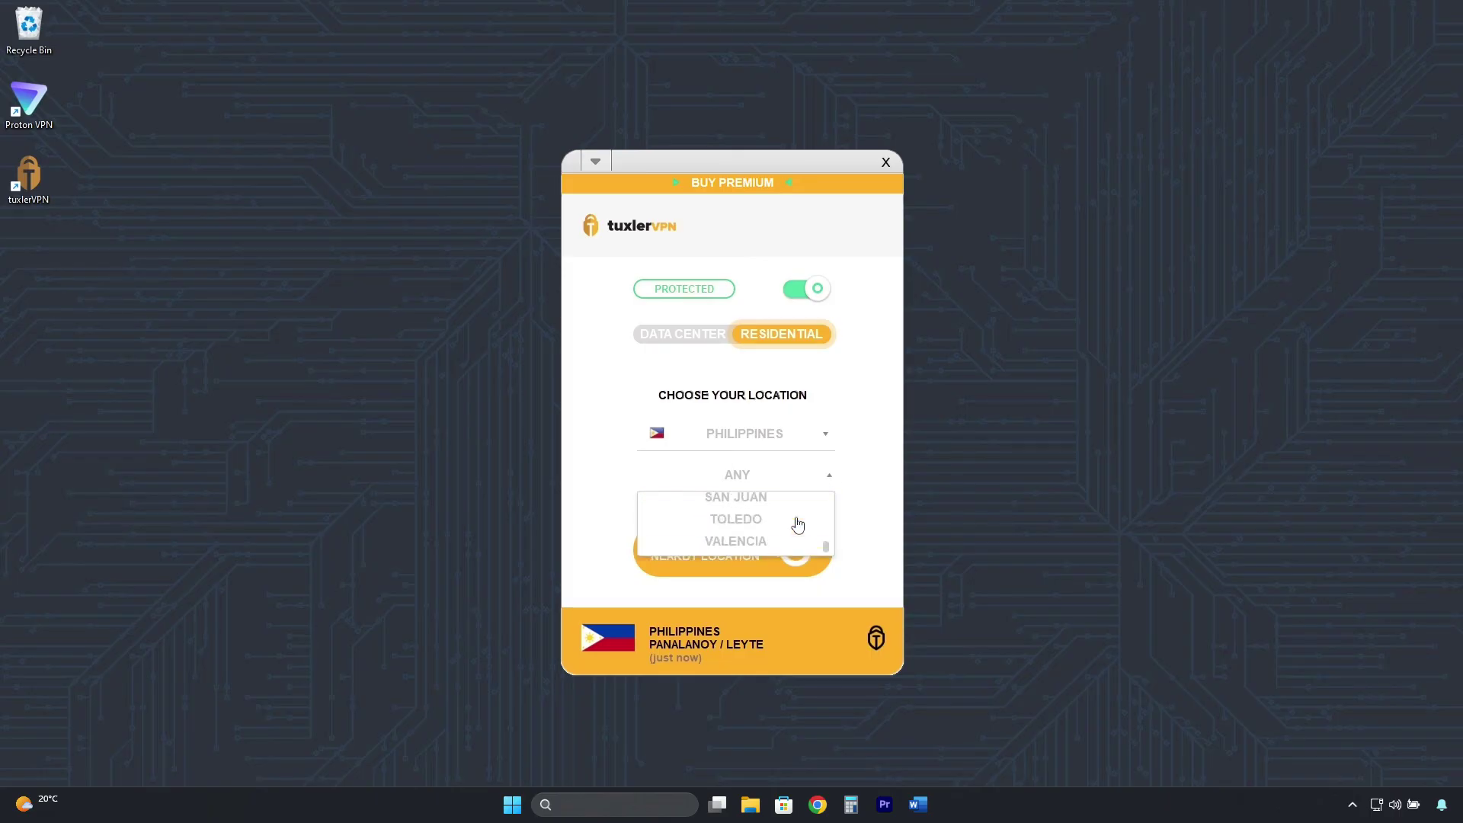
{"action": "left_click", "coordinate": [831, 480]}
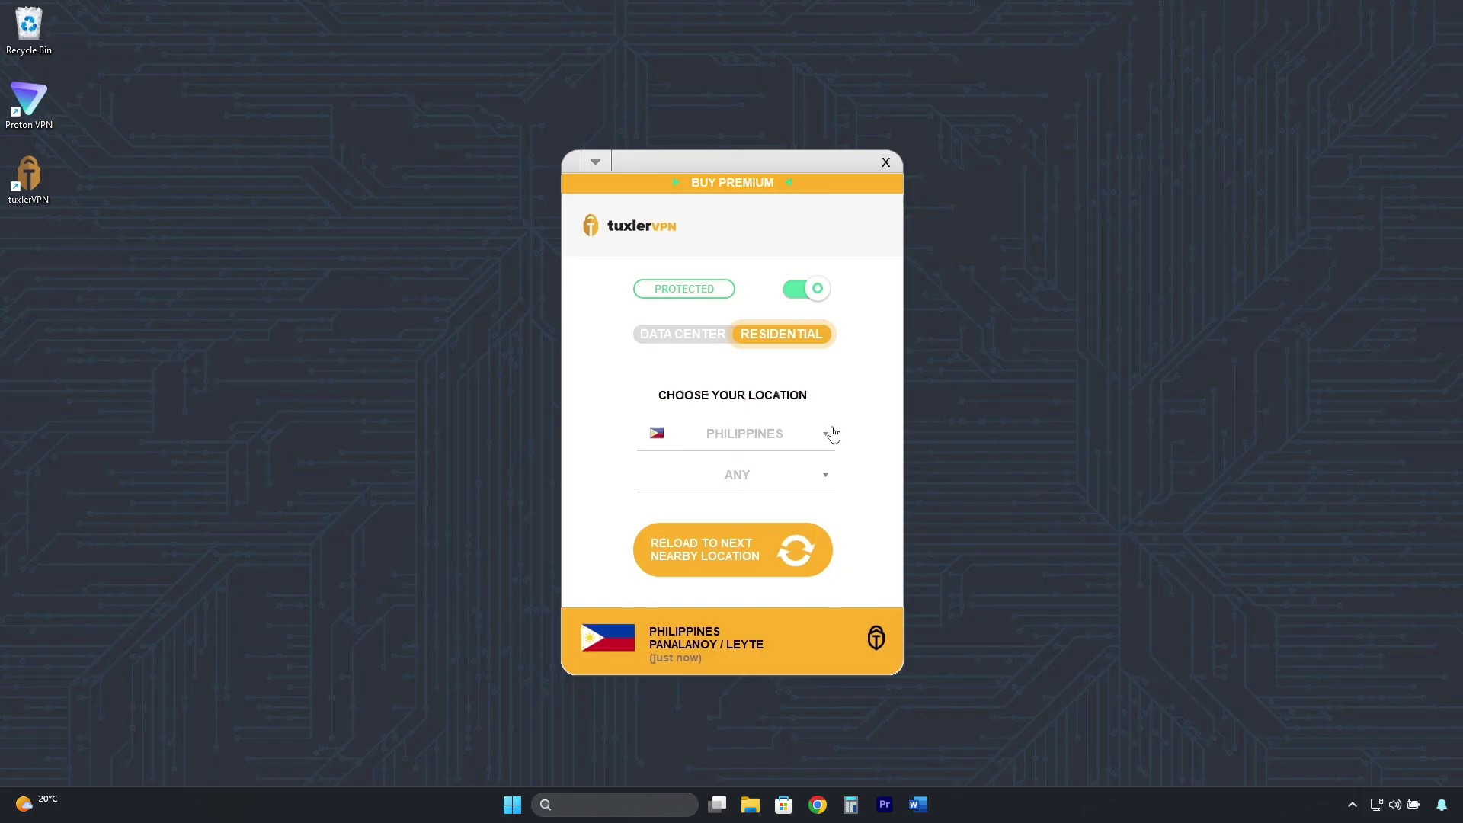
- Switch tuxlerVPN protection off so the status reads UNPROTECTED
{"action": "left_click", "coordinate": [800, 293]}
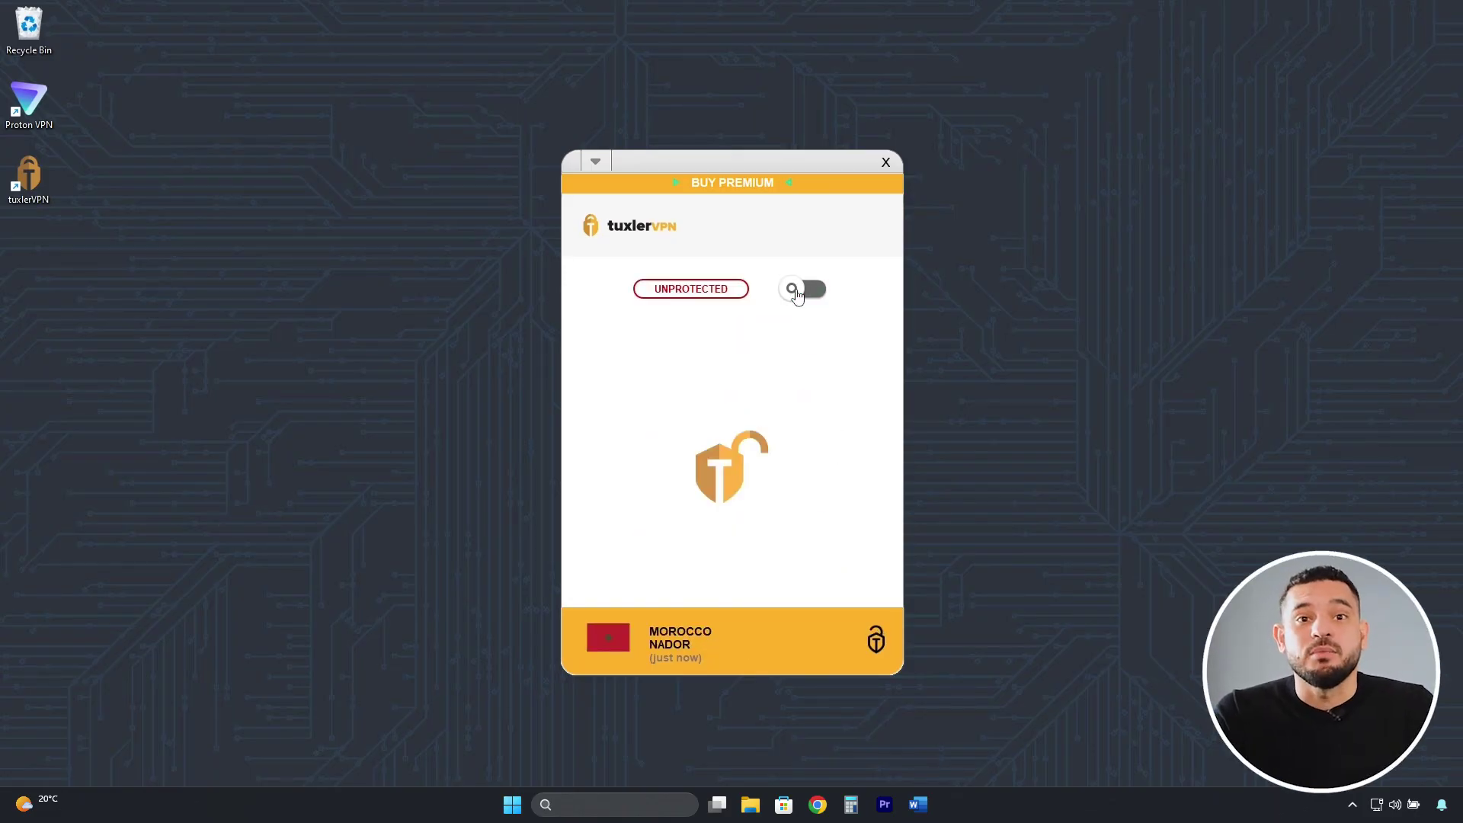